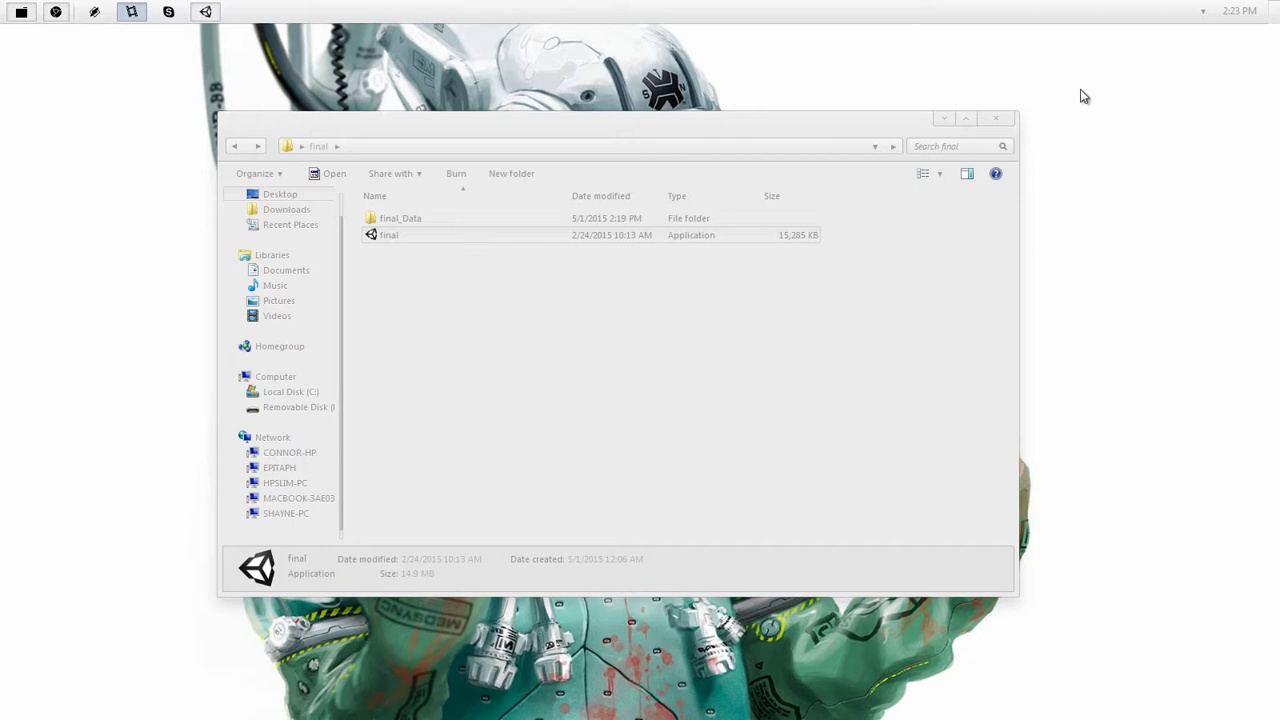
# Launch the 'final' game application from the final folder in Windows Explorer
pyautogui.click(848, 134)
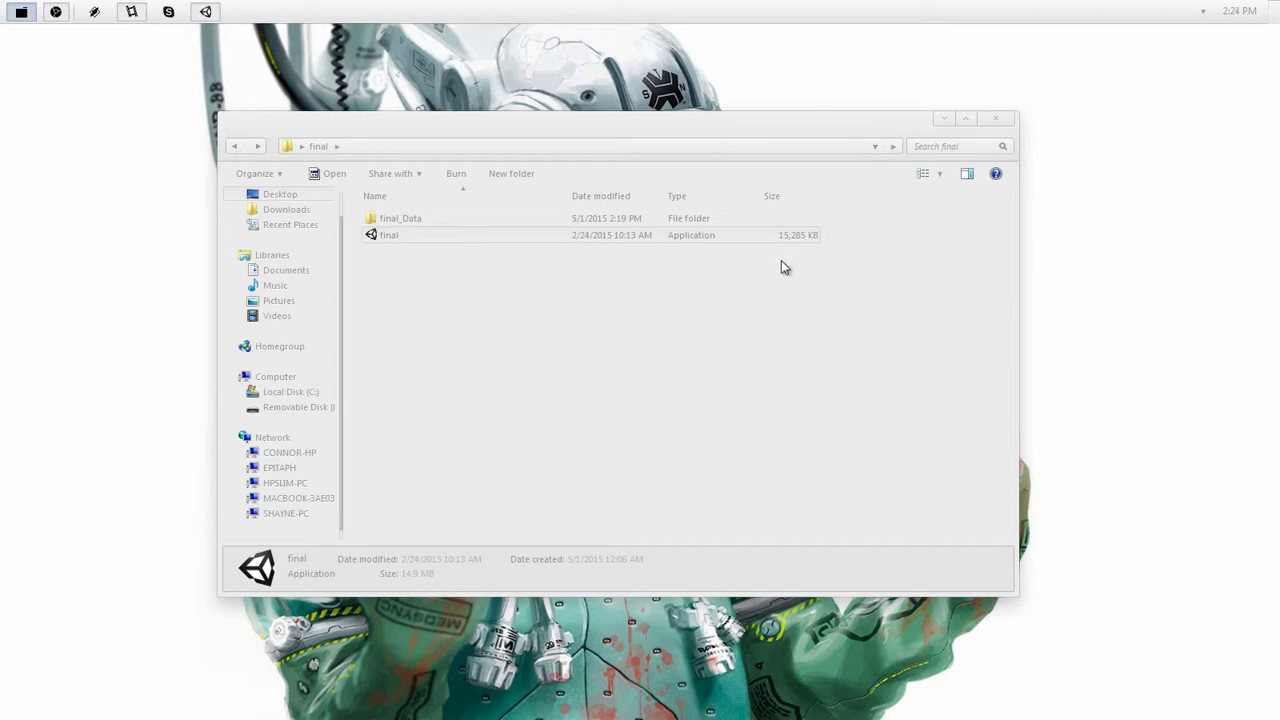
pyautogui.doubleClick(806, 235)
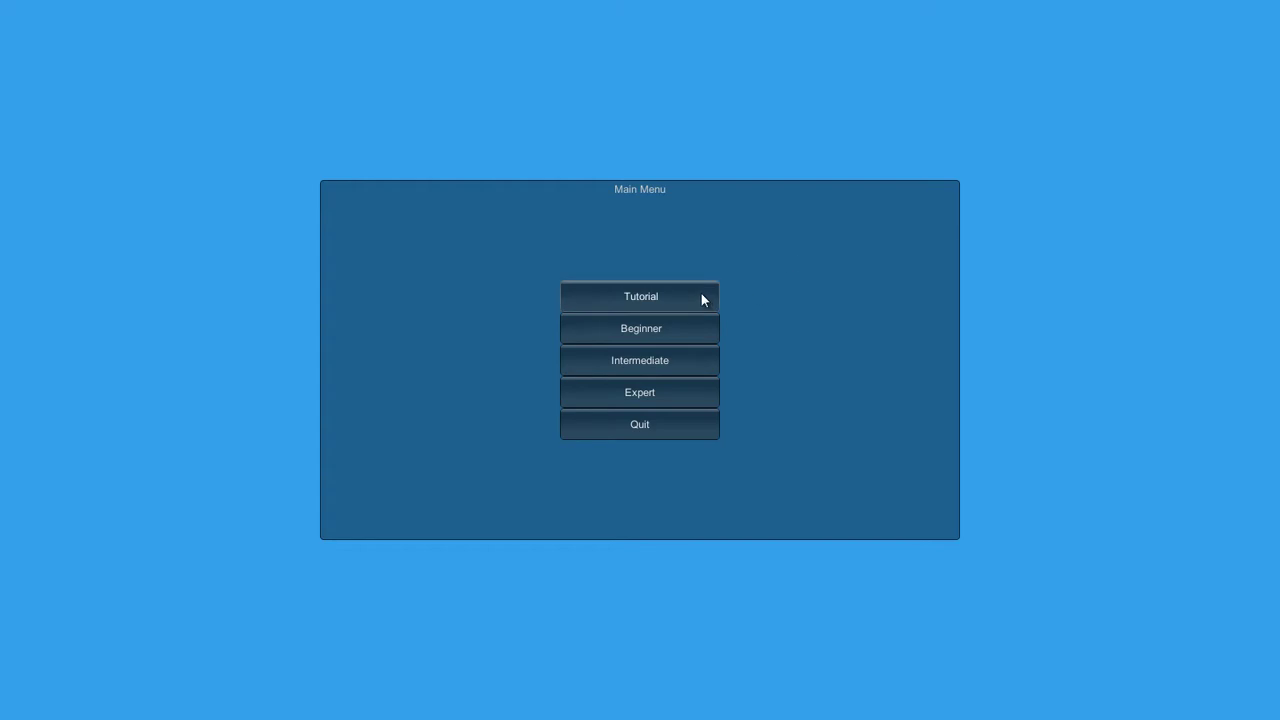
# Choose Tutorial on the game's Main Menu to begin the blue-cube lessons
pyautogui.click(701, 298)
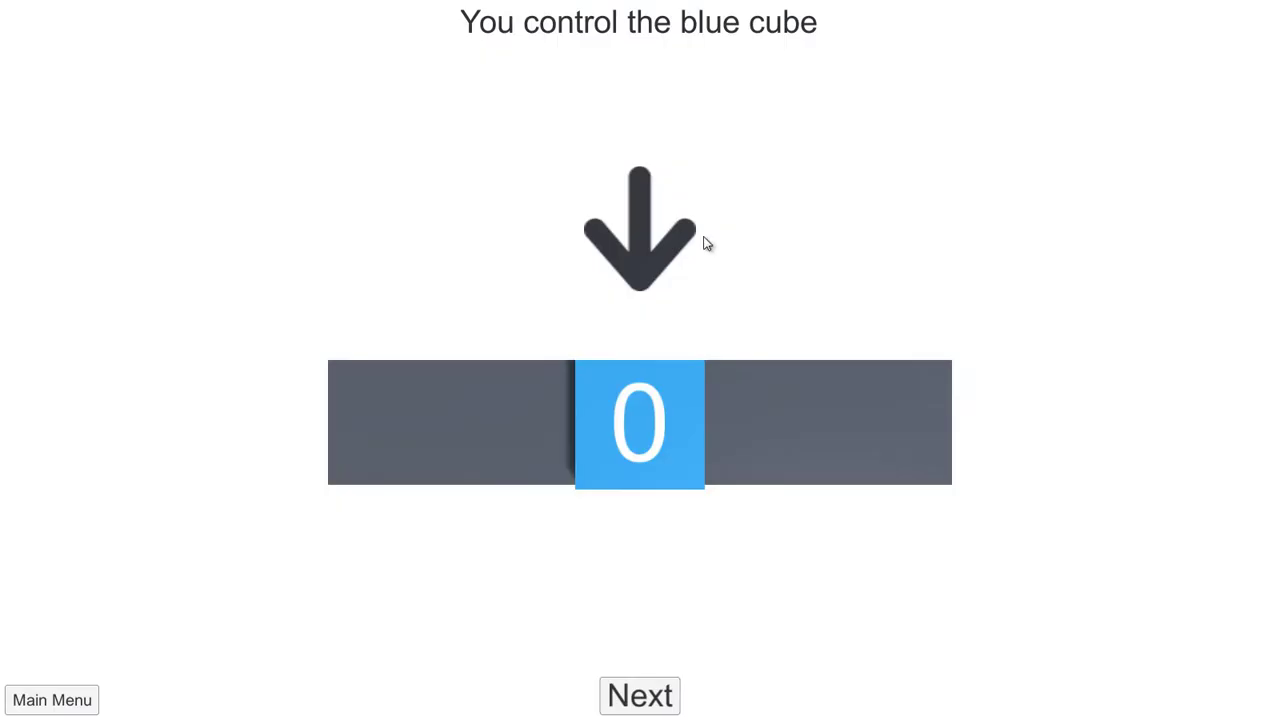
# Step through the moving and reset lessons, sending the blue cube along the track and to the C square
pyautogui.click(640, 696)
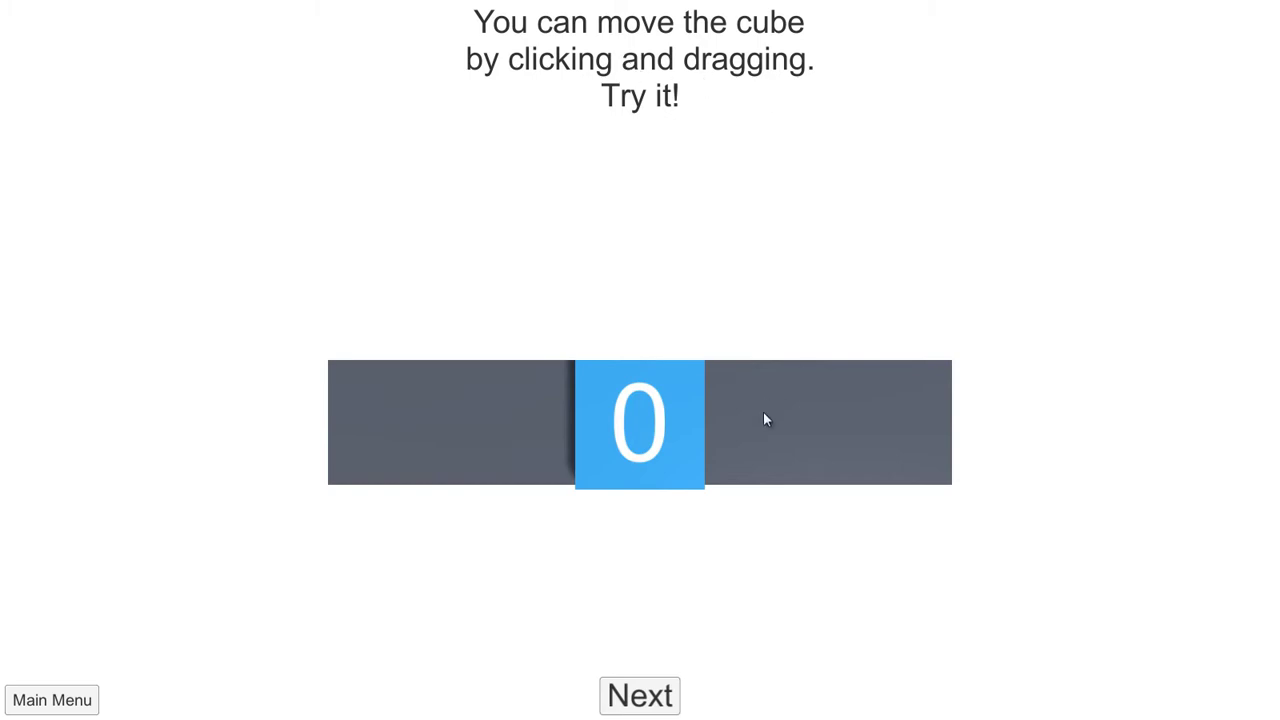
pyautogui.moveTo(997, 441); pyautogui.dragTo(951, 449)
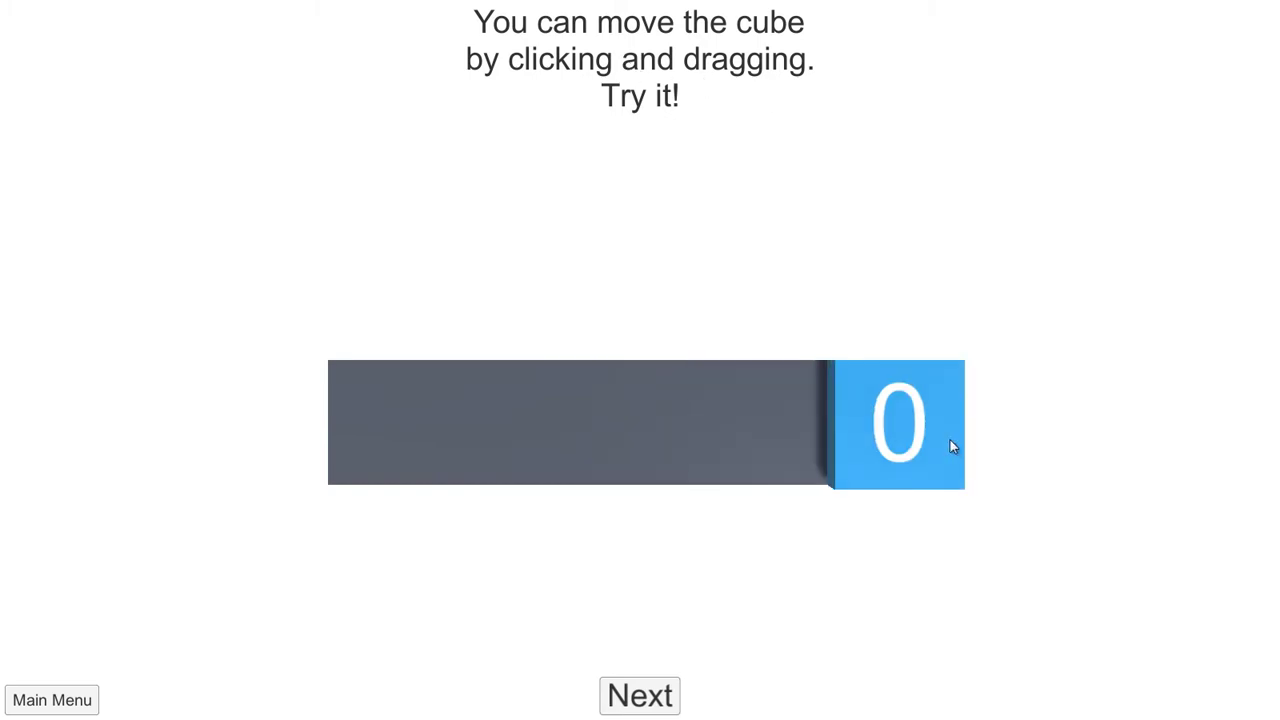
pyautogui.click(641, 690)
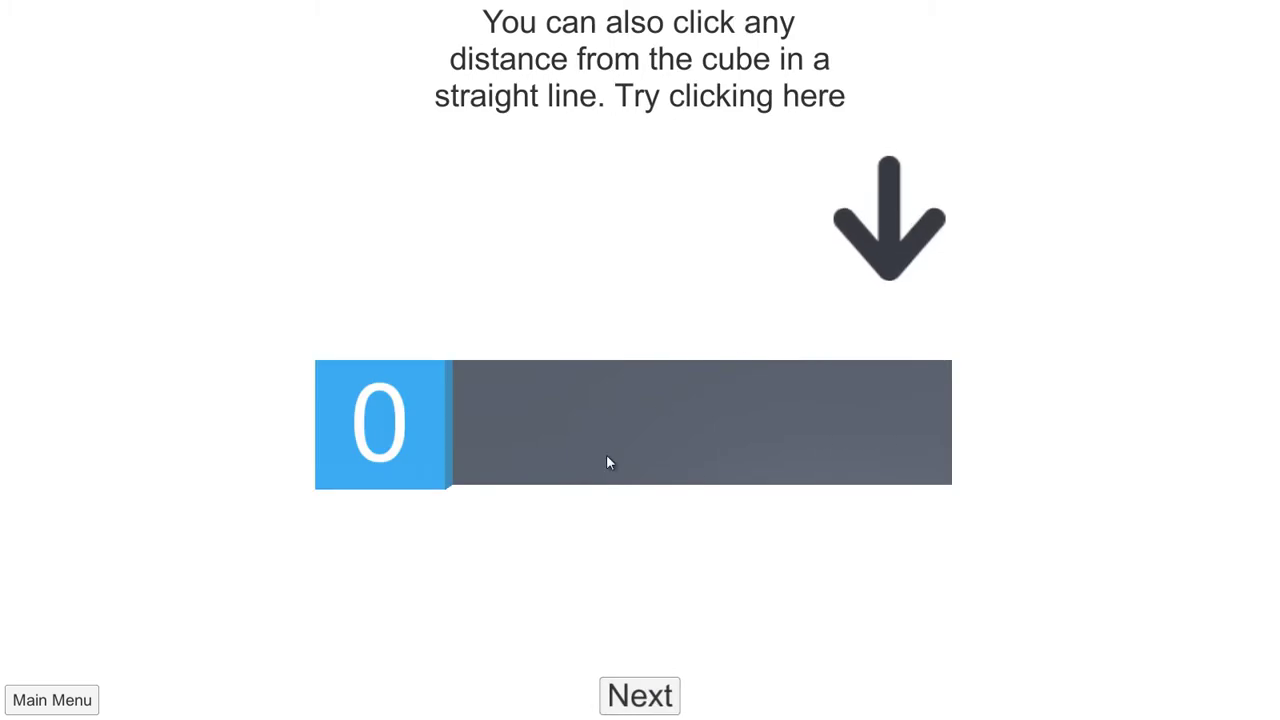
pyautogui.click(897, 412)
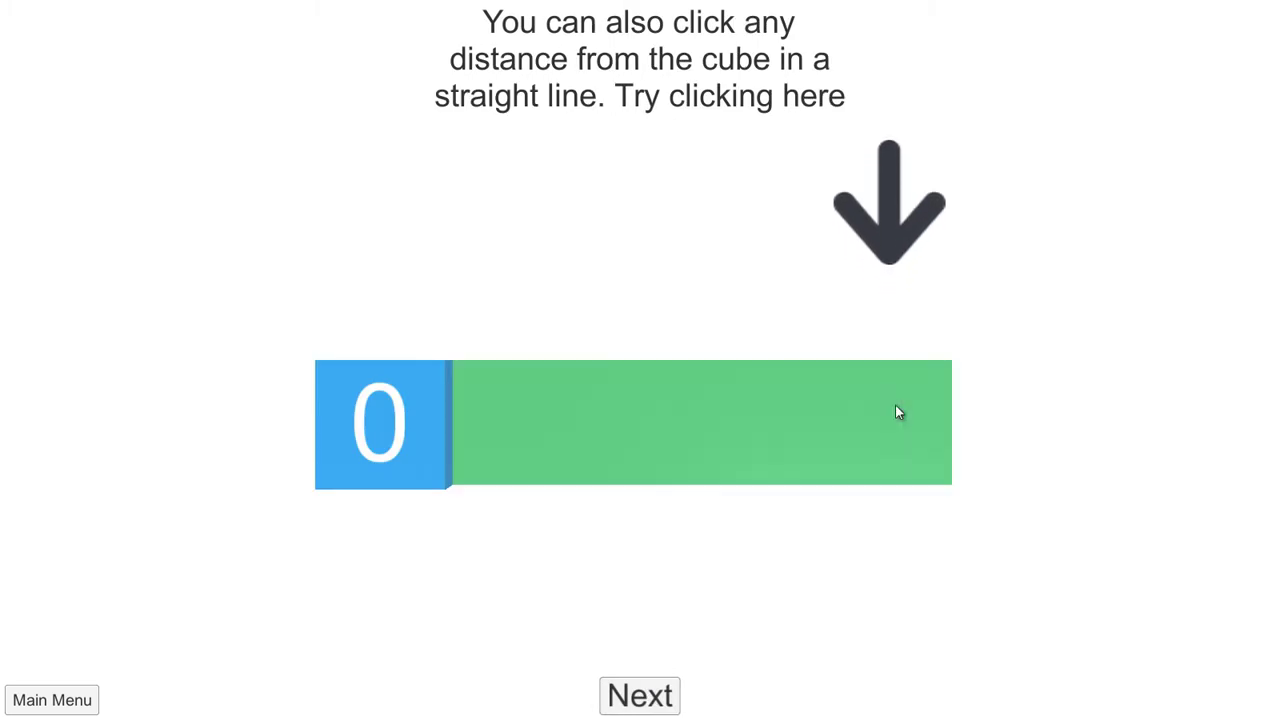
pyautogui.click(513, 414)
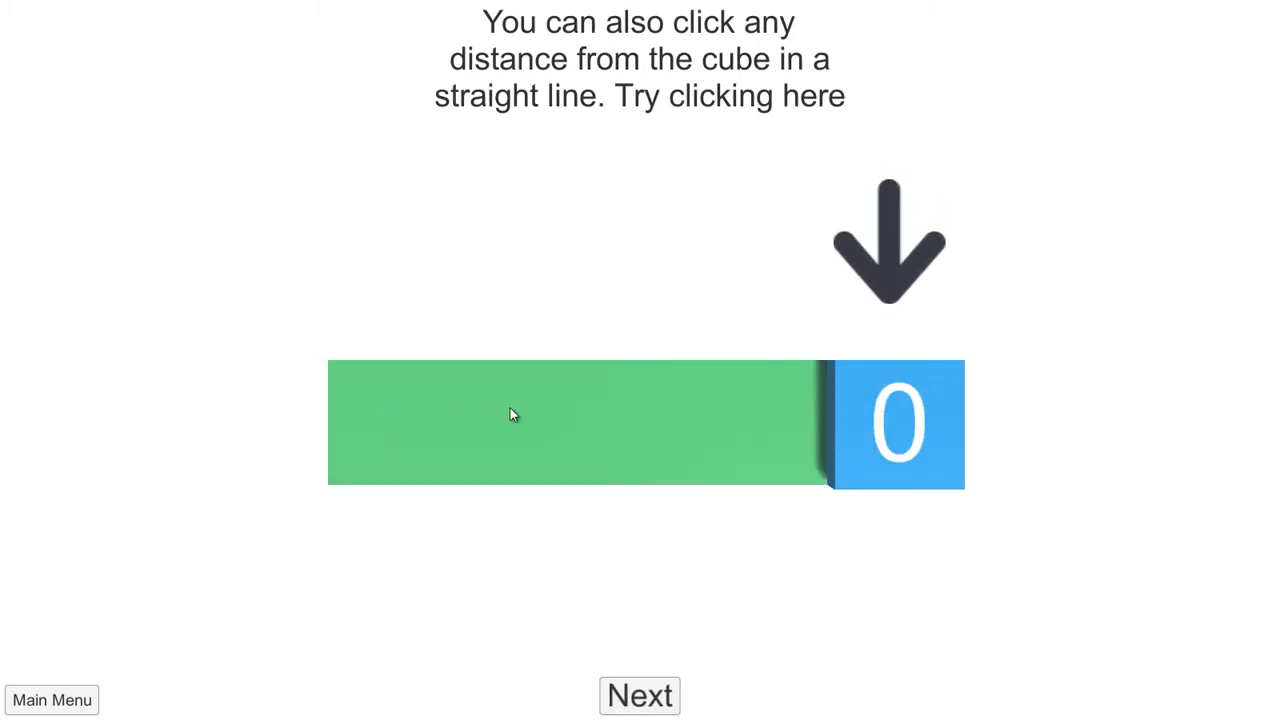
pyautogui.click(640, 694)
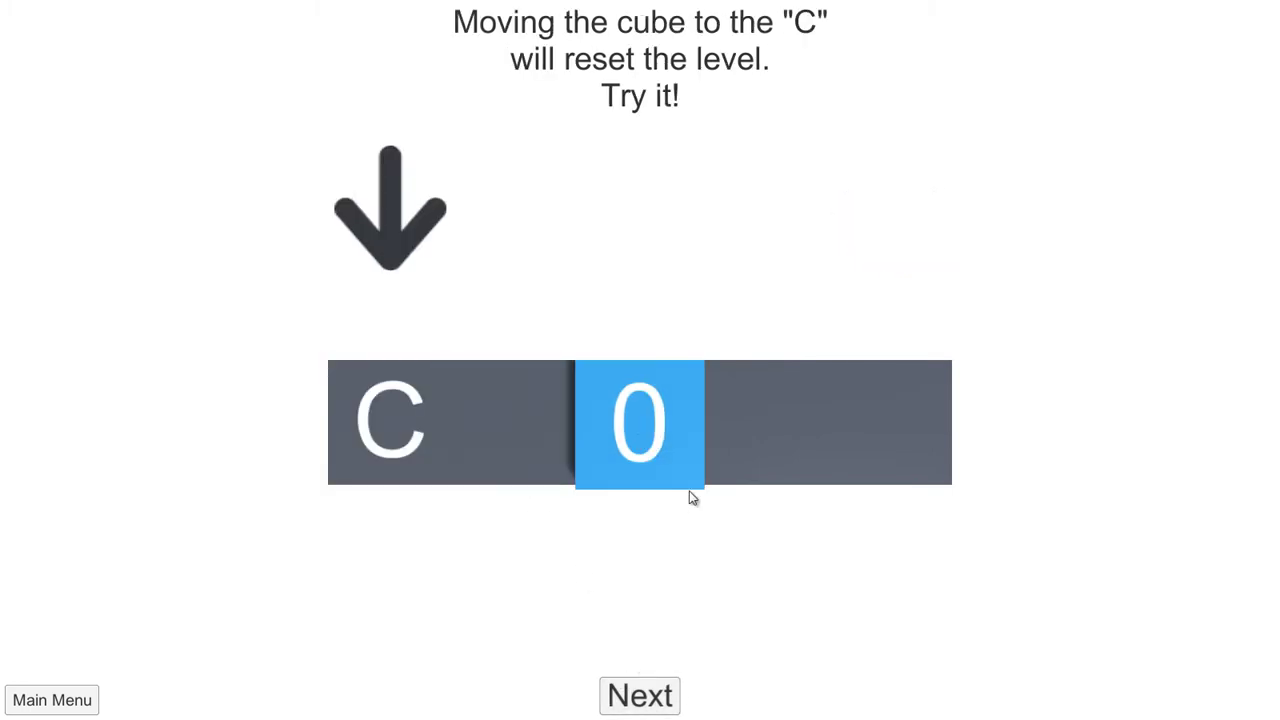
pyautogui.click(394, 423)
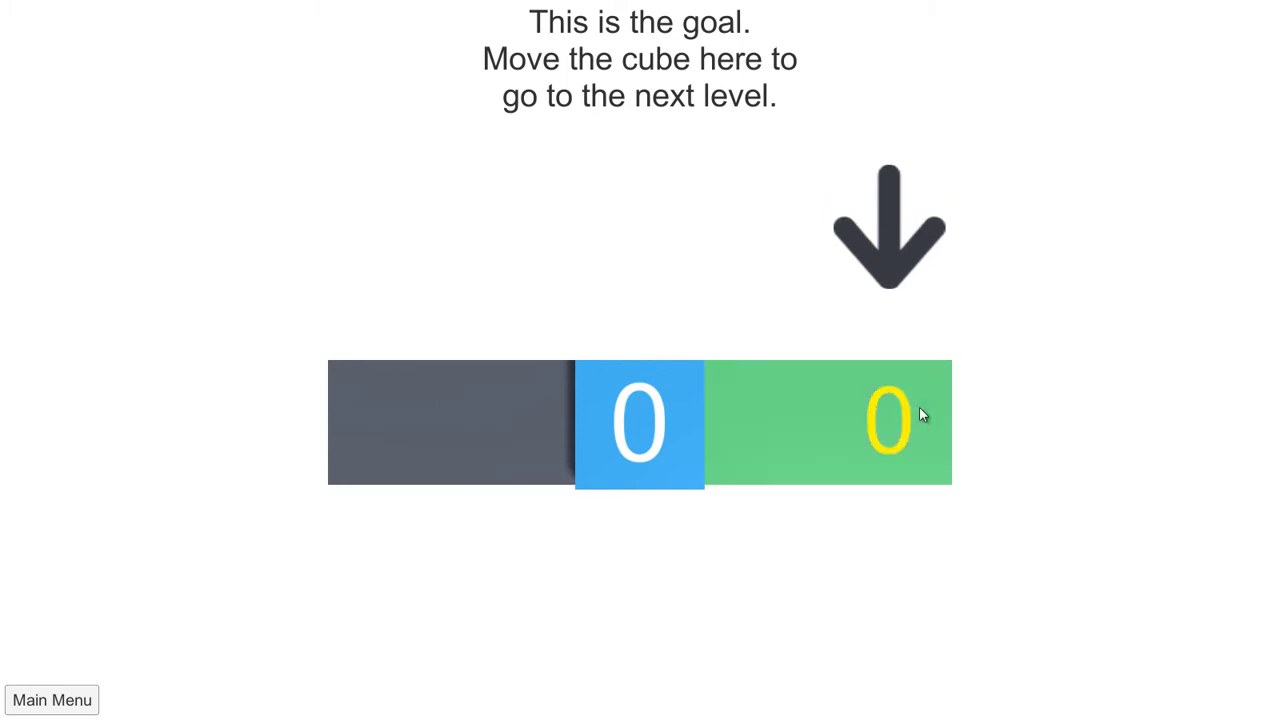
# Finish the goal lesson, then roll the cube back and forth across the +2 math square
pyautogui.click(914, 421)
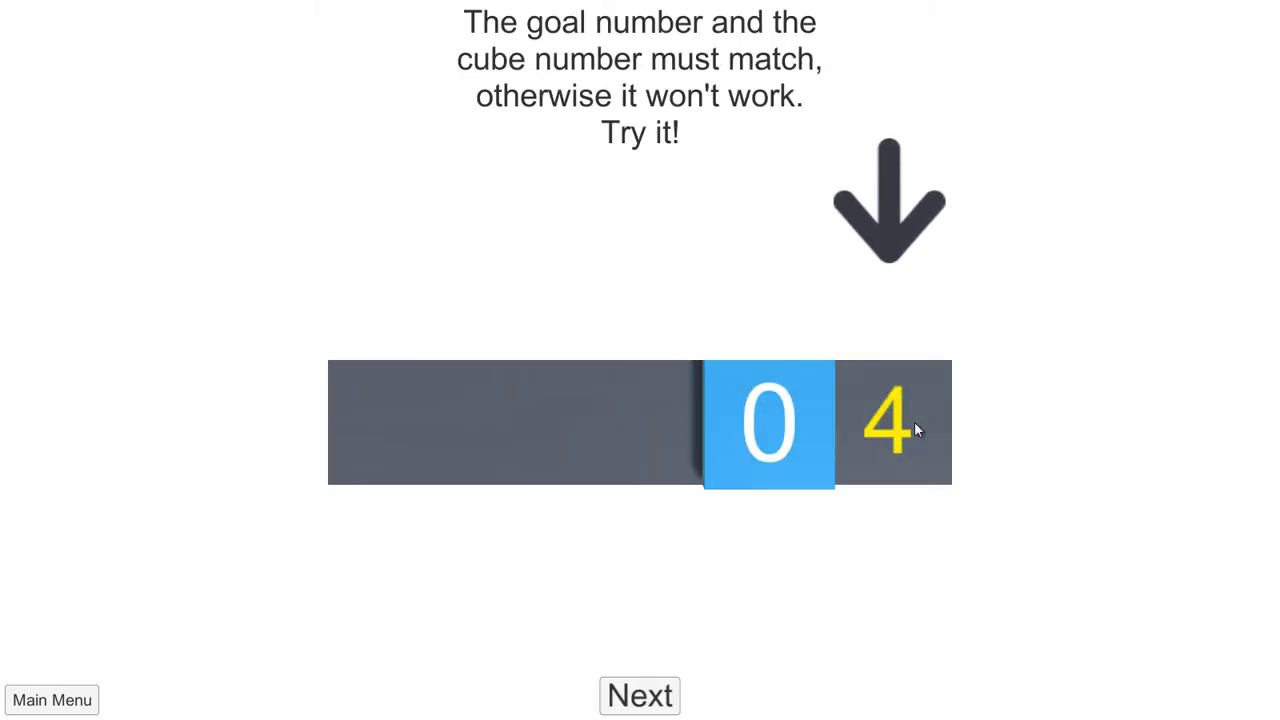
pyautogui.click(660, 697)
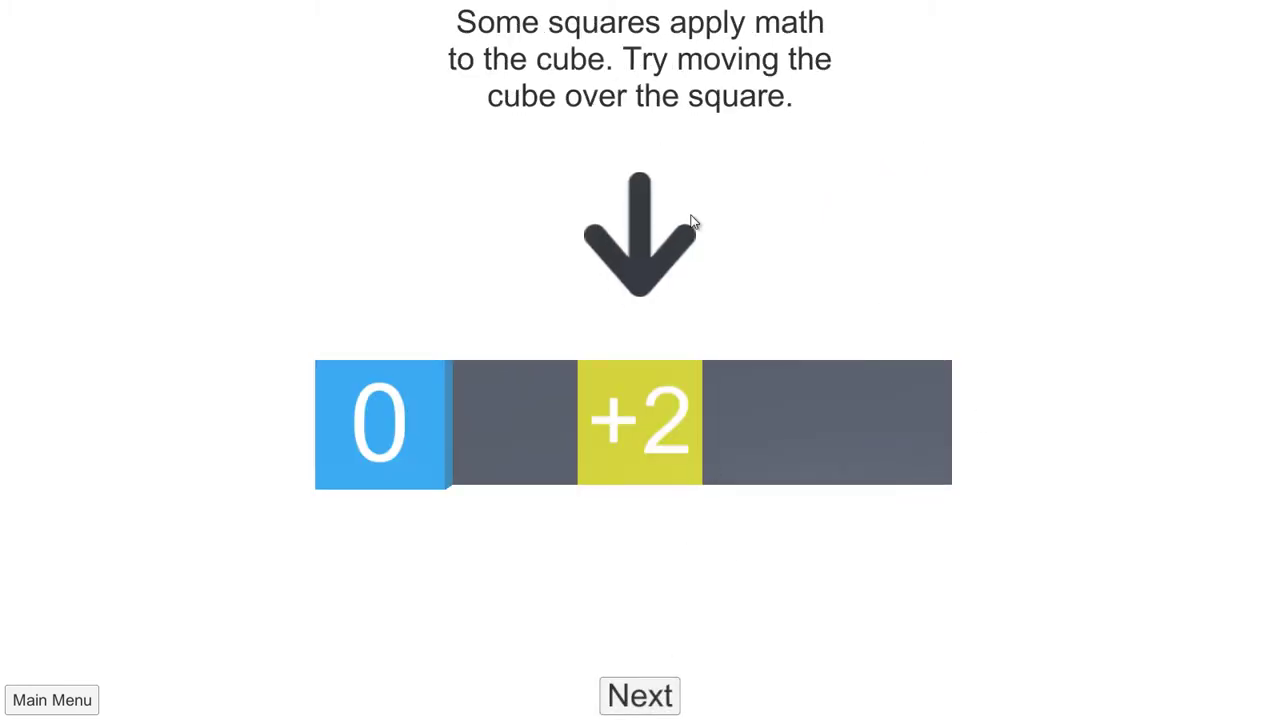
pyautogui.click(761, 413)
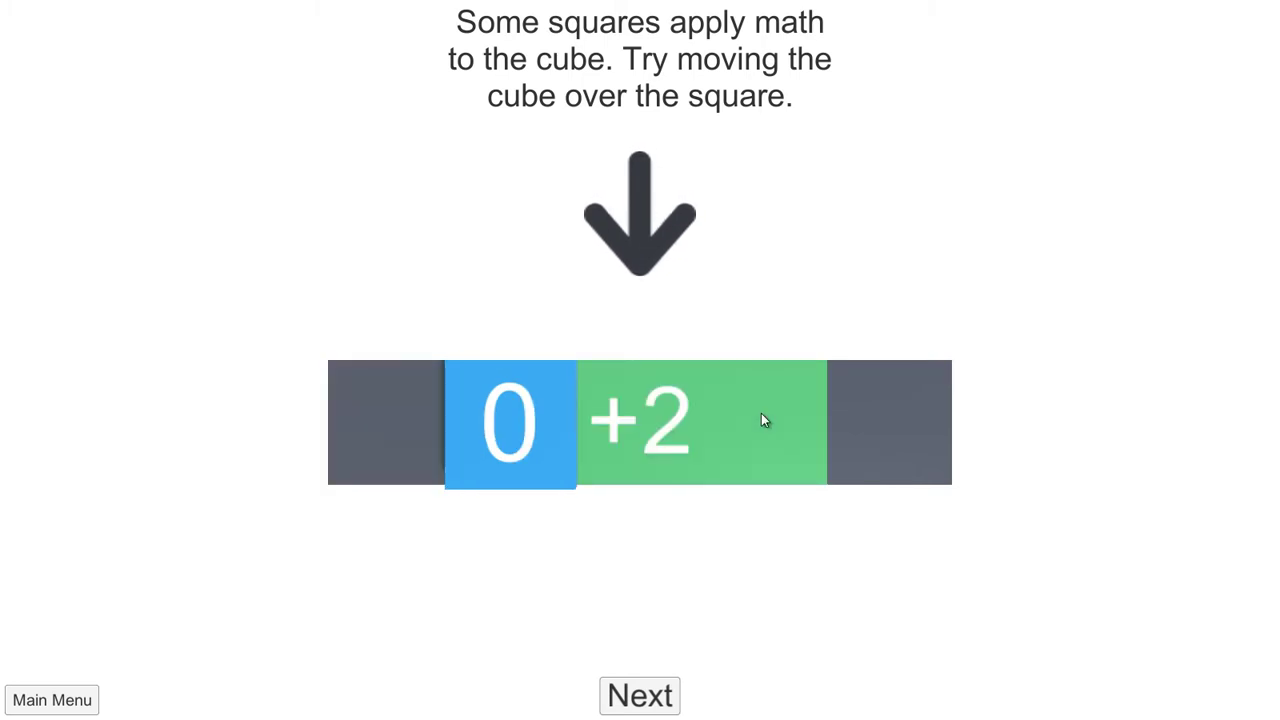
pyautogui.click(559, 424)
pyautogui.click(677, 423)
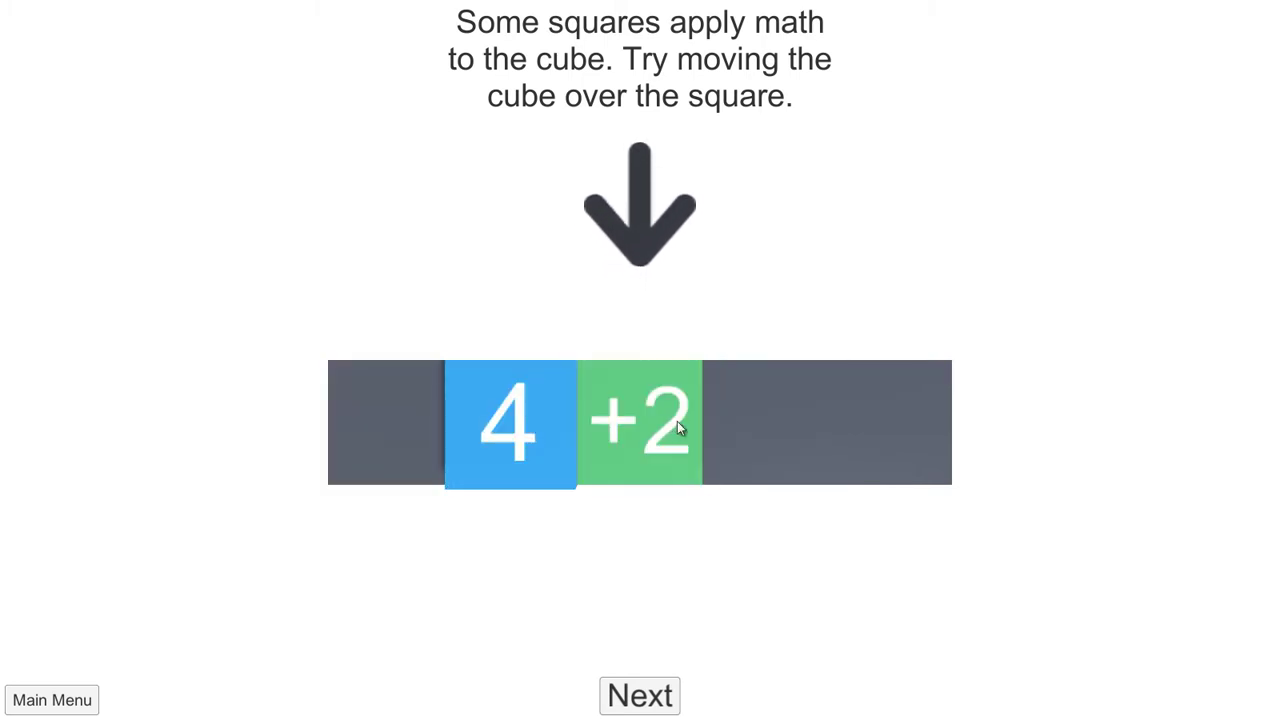
# Complete the purple-square lesson and send the cube to goal 2 on the combined practice board
pyautogui.click(660, 693)
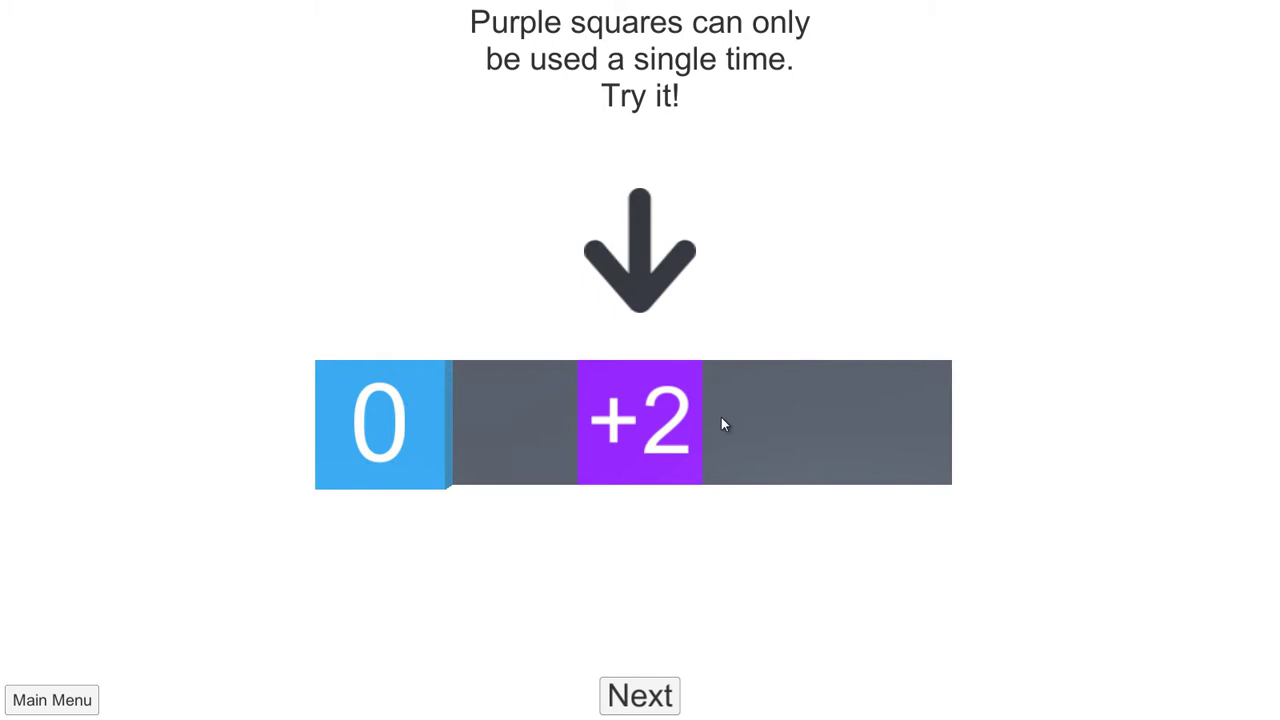
pyautogui.click(770, 419)
pyautogui.click(769, 420)
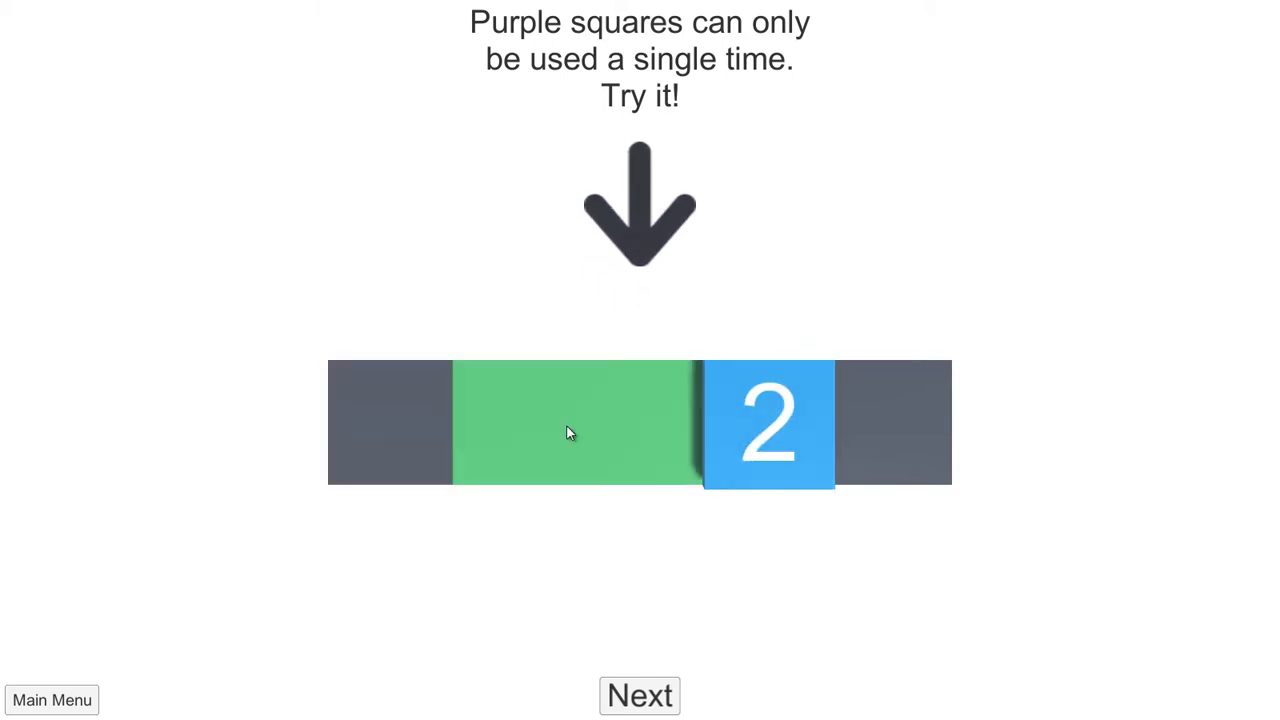
pyautogui.click(566, 432)
pyautogui.click(667, 418)
pyautogui.click(660, 690)
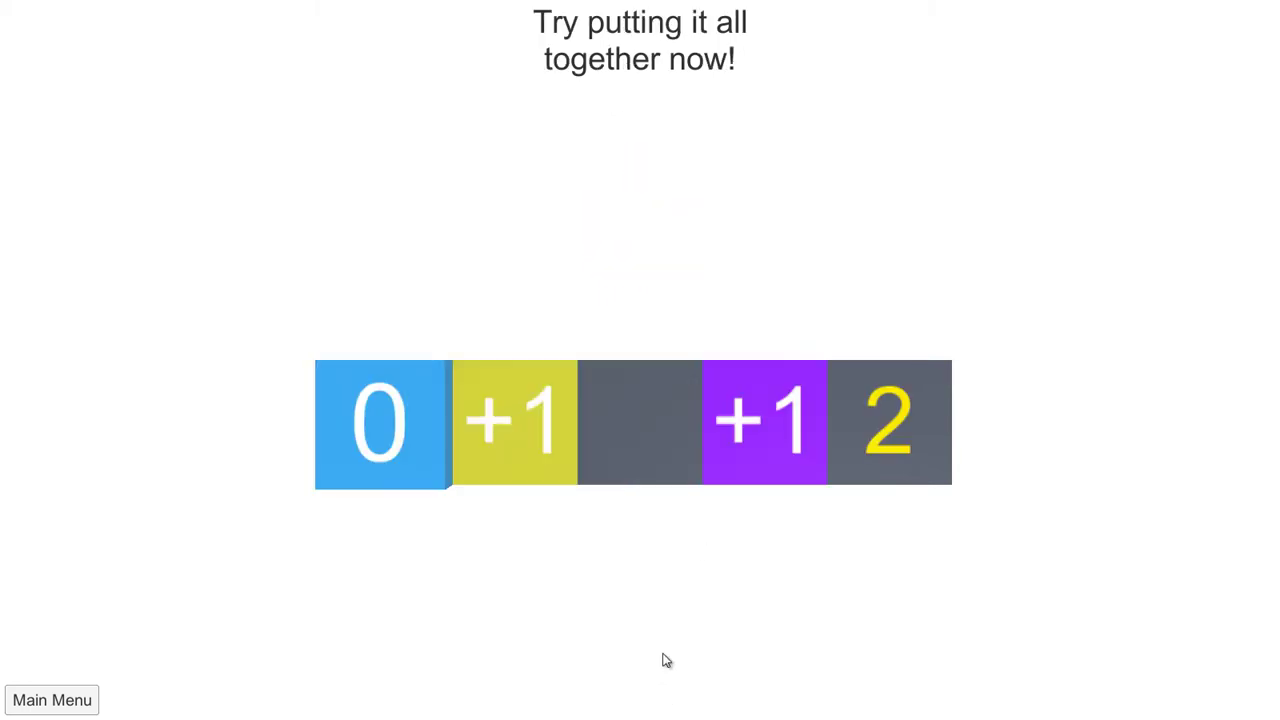
pyautogui.click(918, 410)
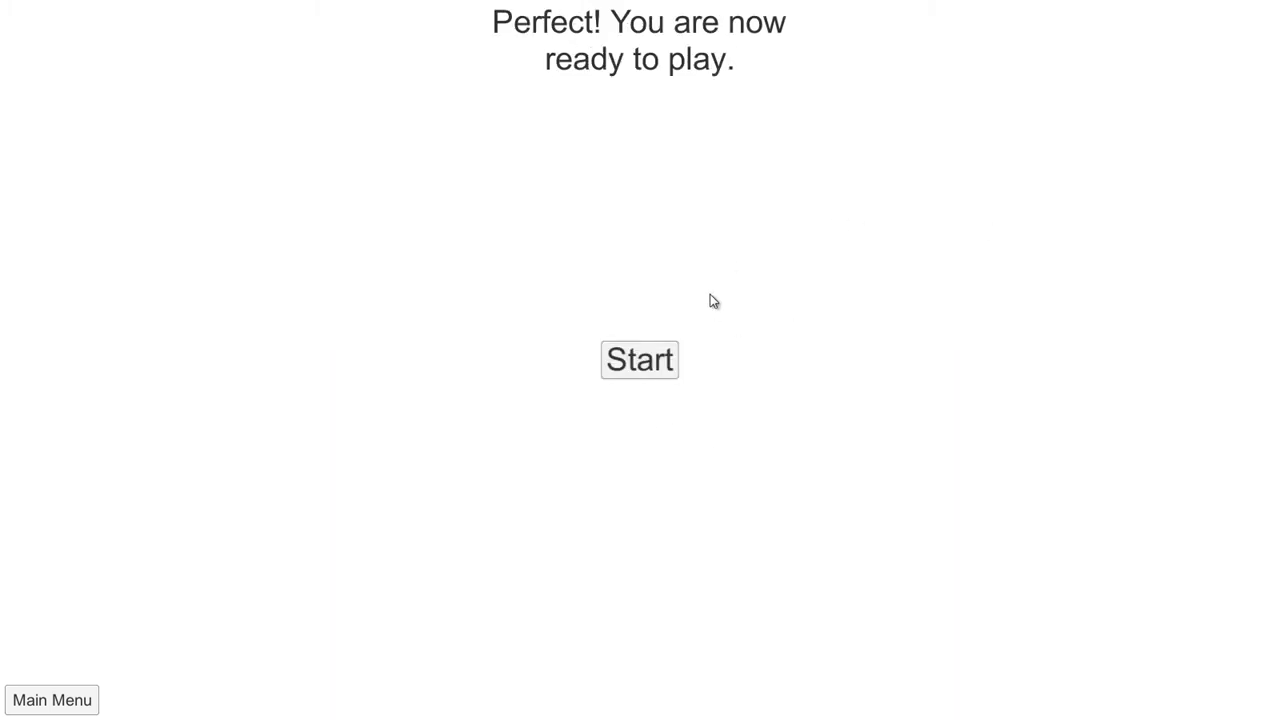
# Start the first beginner level, then browse the Intermediate and Beginner lists and load a beginner level
pyautogui.click(666, 369)
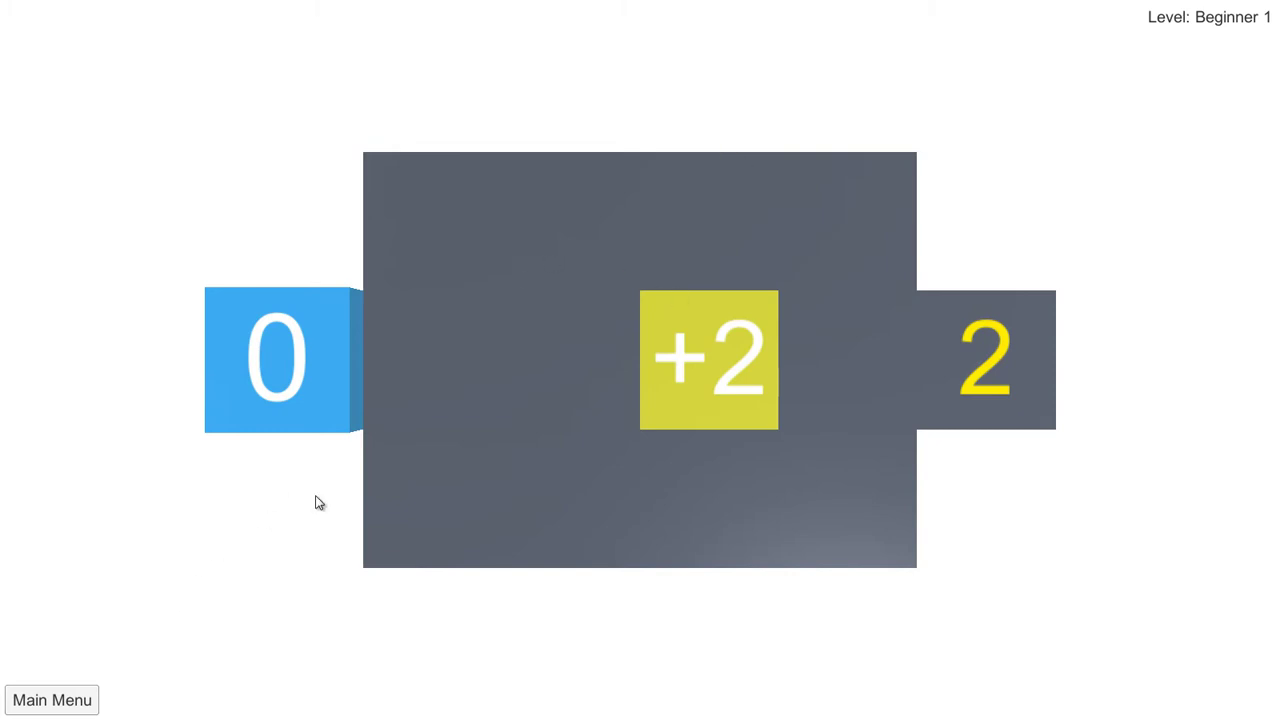
pyautogui.click(86, 704)
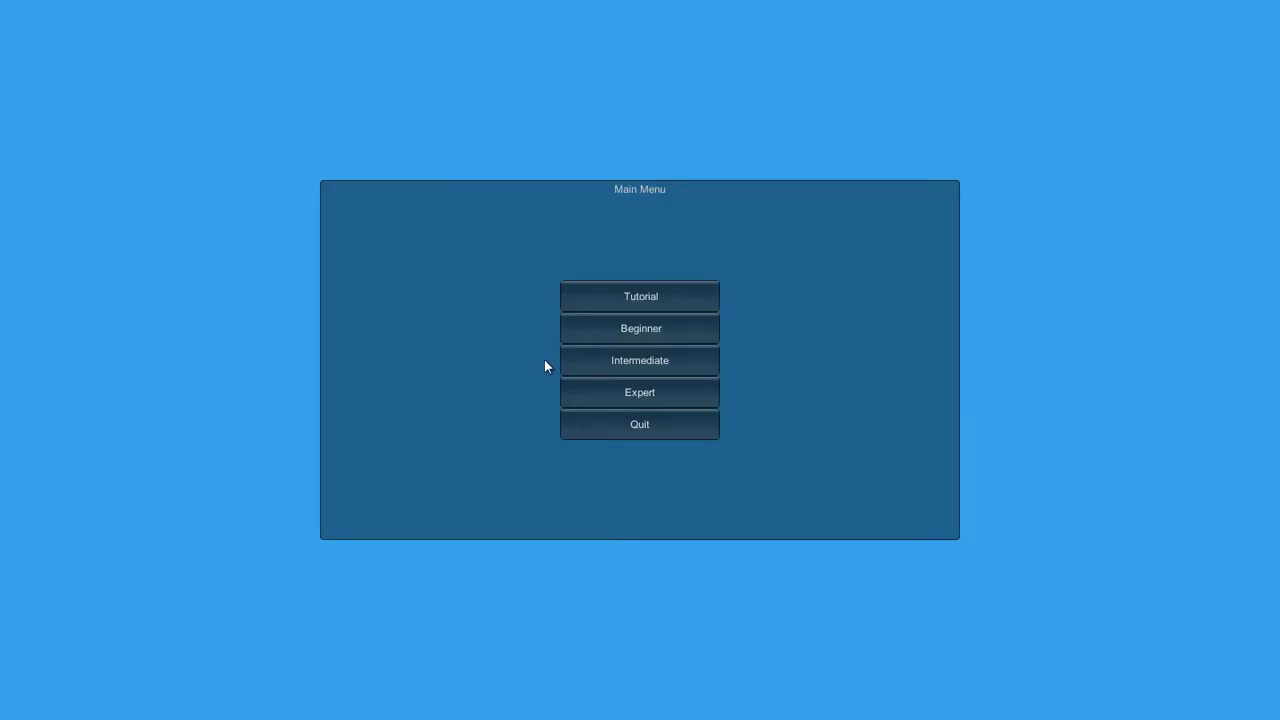
pyautogui.click(677, 362)
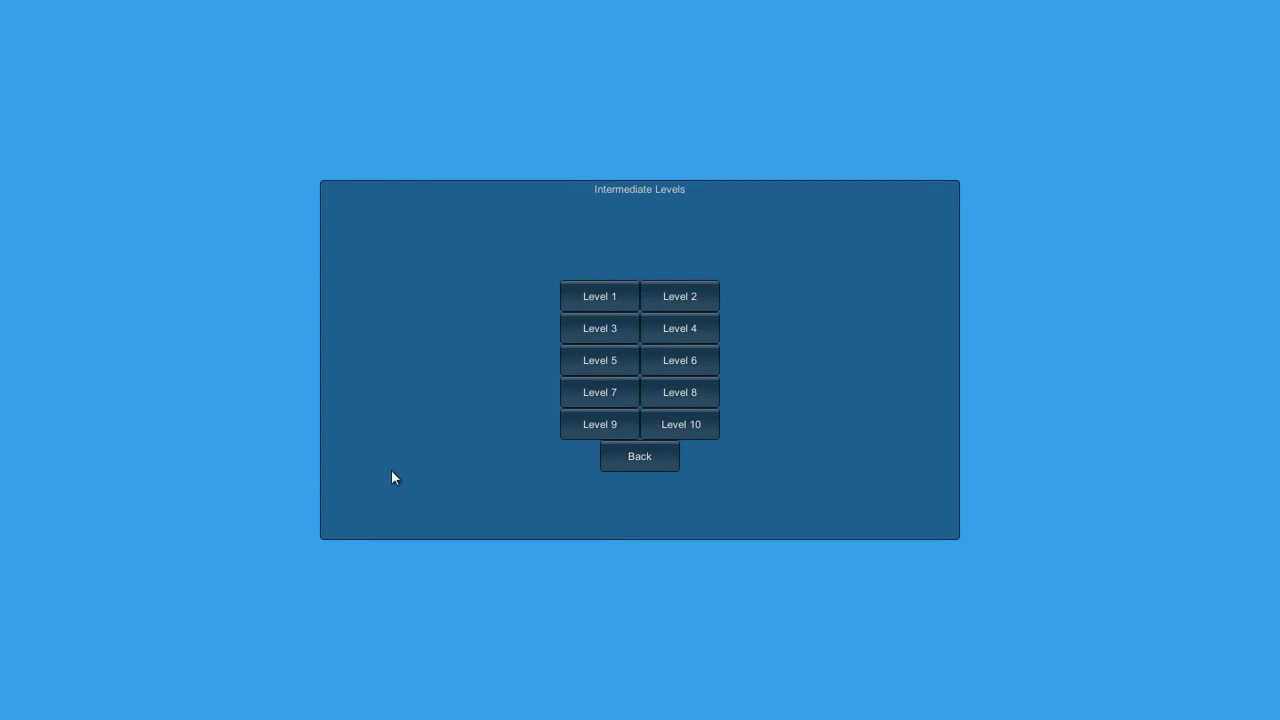
pyautogui.click(656, 462)
pyautogui.click(640, 328)
pyautogui.click(611, 403)
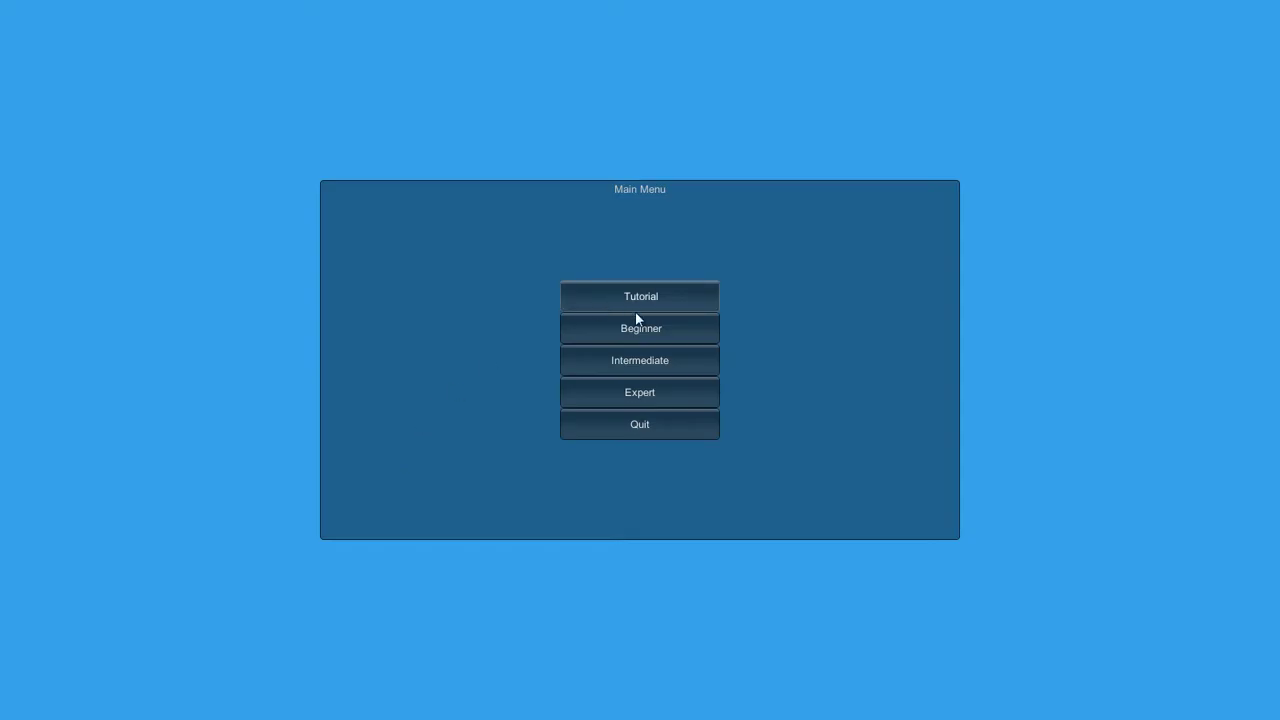
# Load Beginner level 2 and drag the cube to the -3 goal and onto the +2 square
pyautogui.click(704, 327)
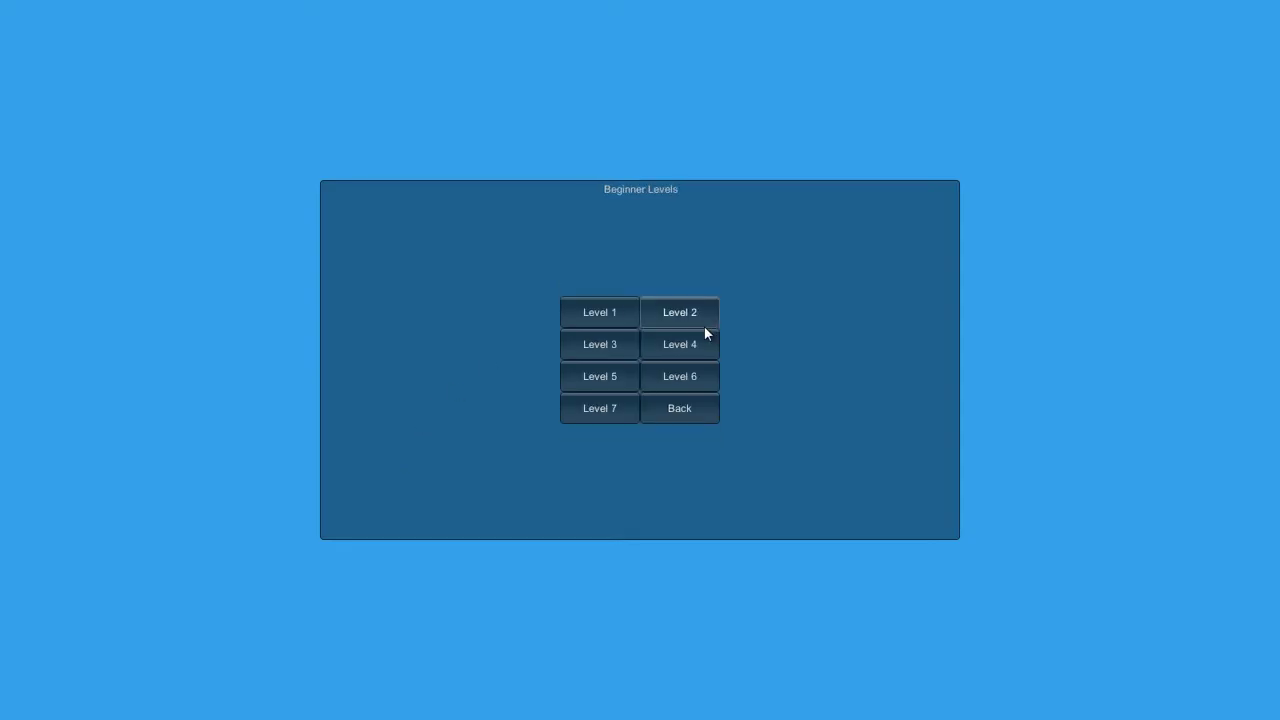
pyautogui.click(688, 315)
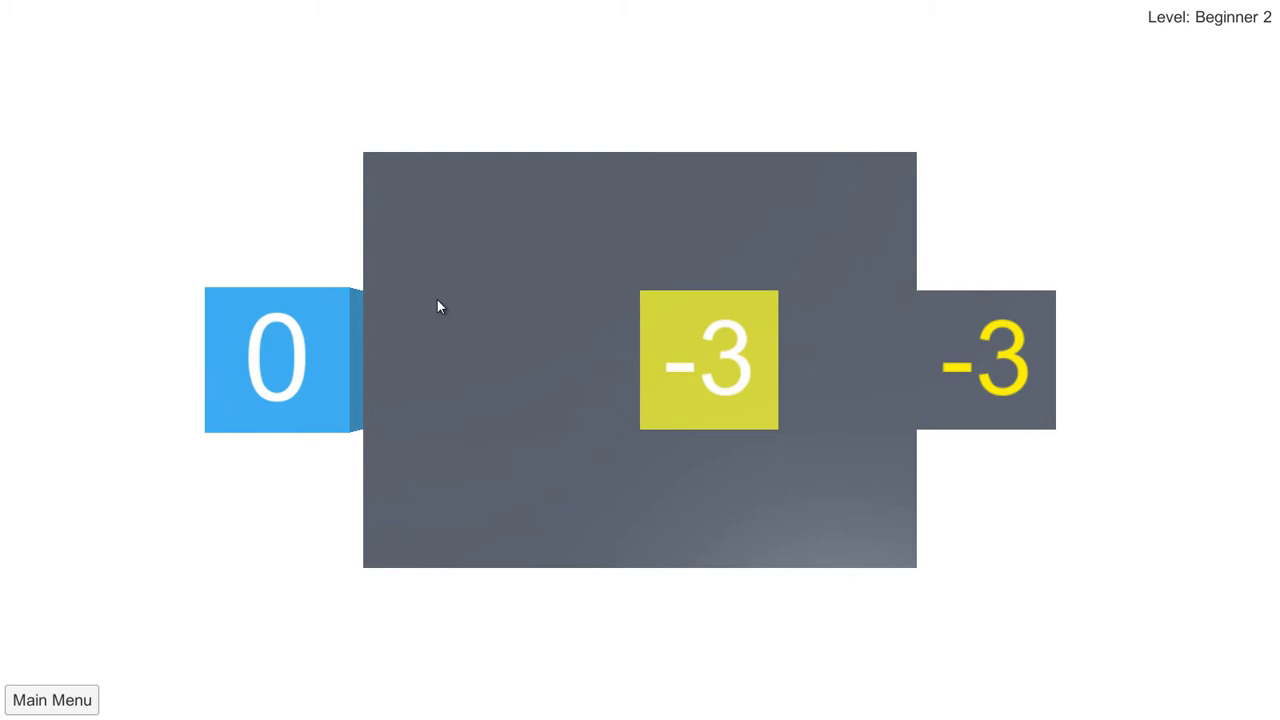
pyautogui.moveTo(352, 354)
pyautogui.mouseDown()
pyautogui.moveTo(951, 360)
pyautogui.moveTo(948, 326)
pyautogui.mouseUp()
pyautogui.moveTo(466, 336)
pyautogui.mouseDown()
pyautogui.moveTo(389, 487)
pyautogui.moveTo(679, 434)
pyautogui.moveTo(591, 246)
pyautogui.moveTo(840, 231)
pyautogui.moveTo(874, 337)
pyautogui.moveTo(966, 303)
pyautogui.mouseUp()
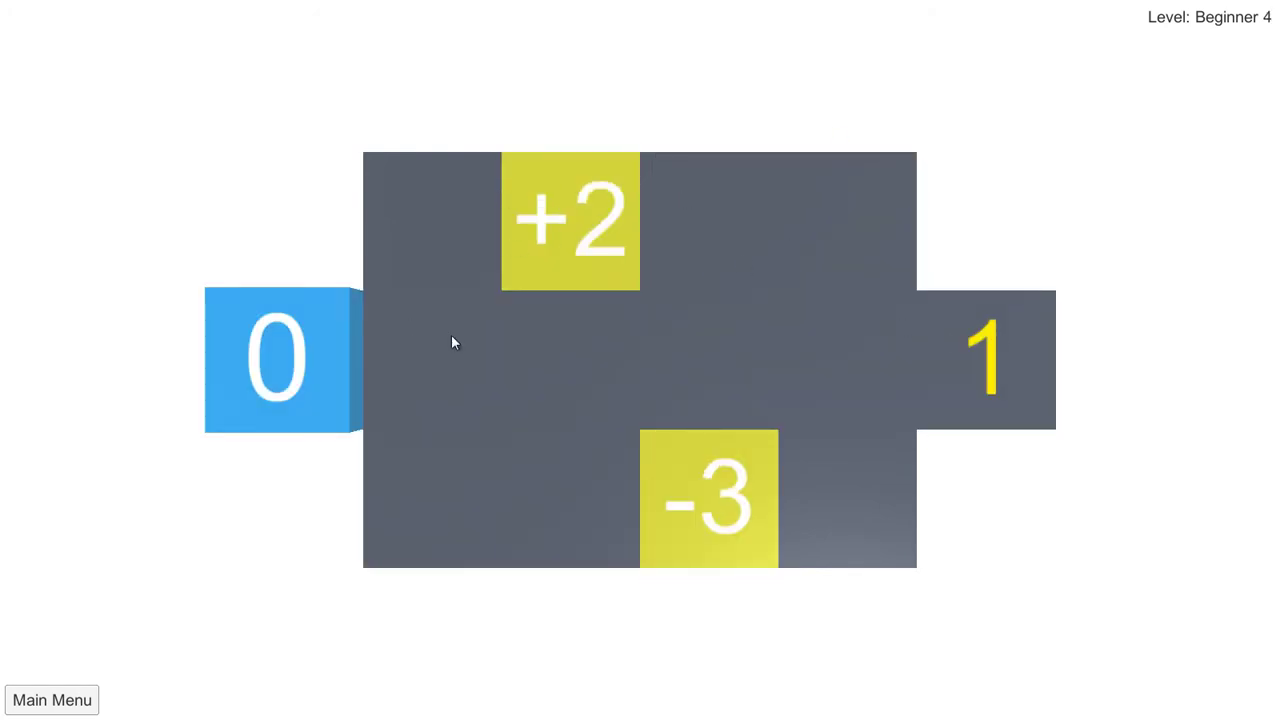
# Open Beginner level 7 and move the cube onto the -3 tile
pyautogui.click(80, 708)
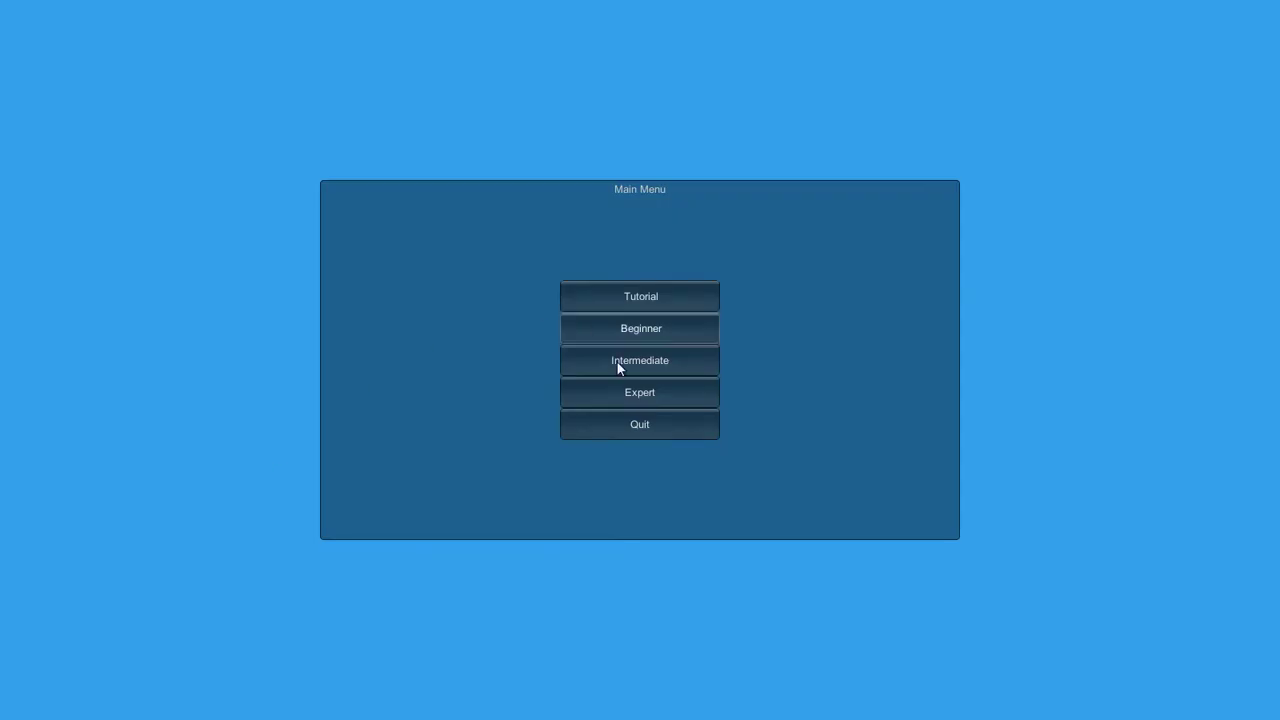
pyautogui.click(681, 330)
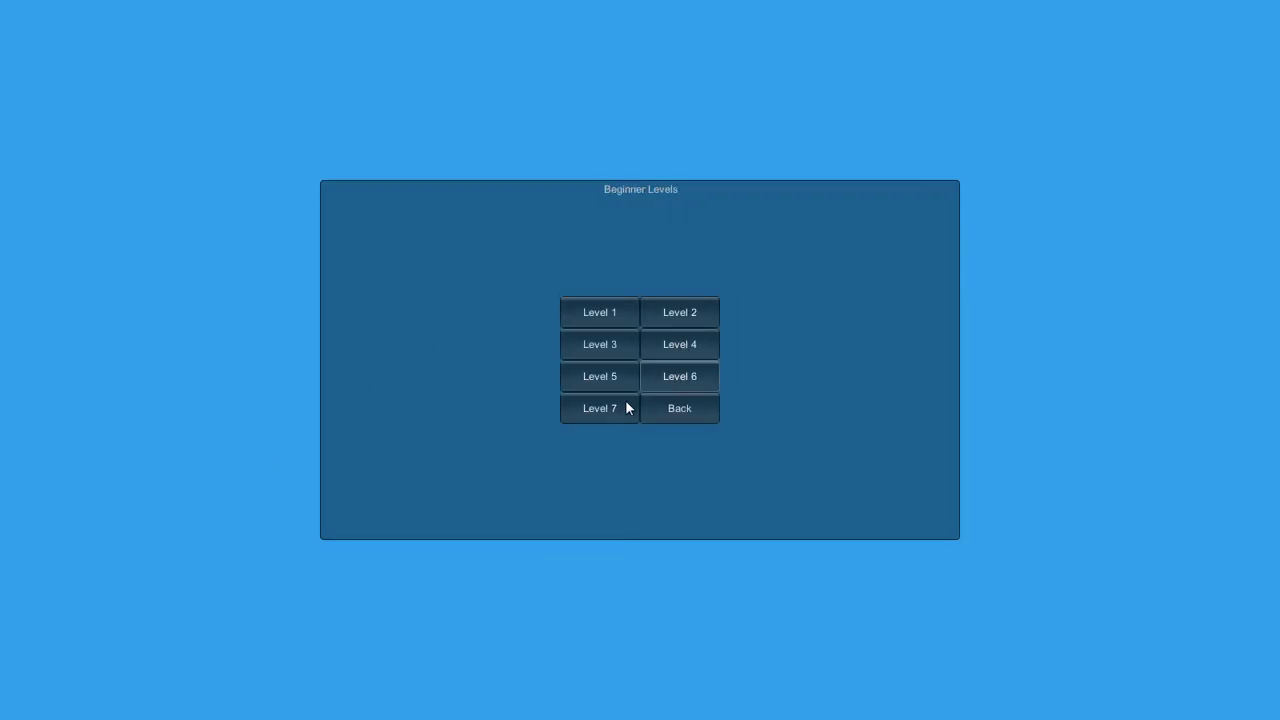
pyautogui.click(622, 407)
pyautogui.click(577, 306)
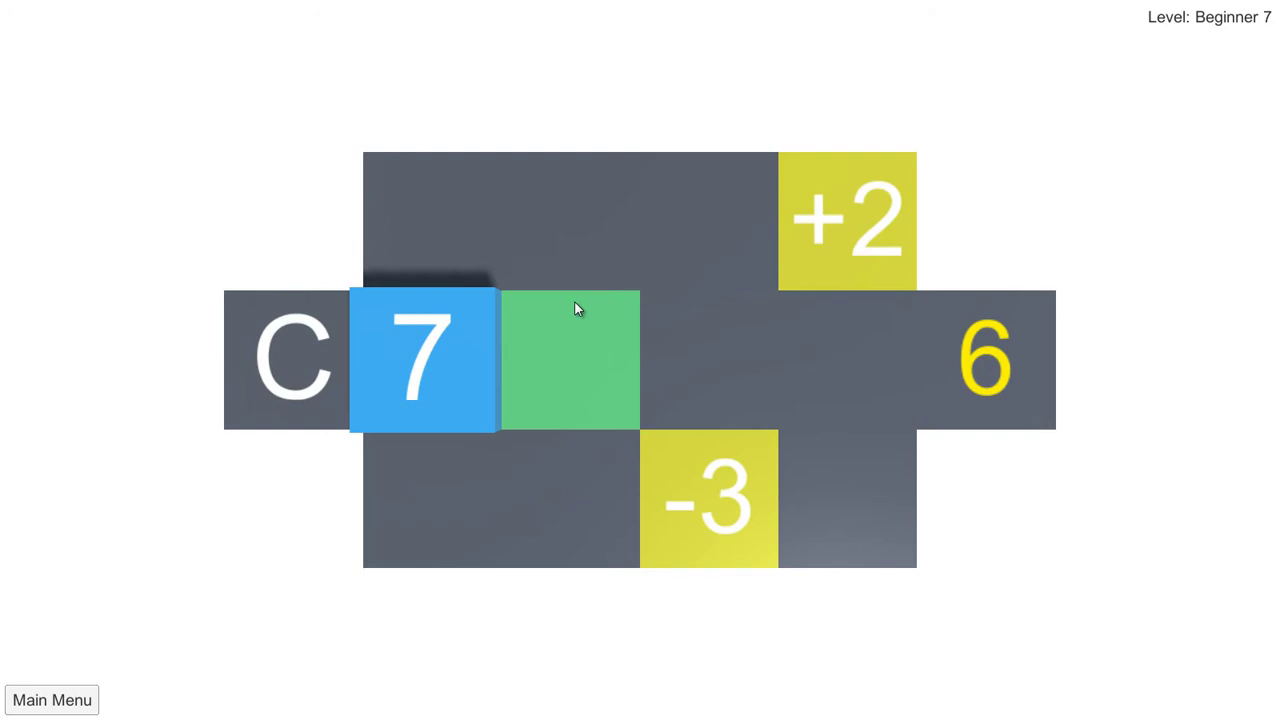
pyautogui.click(871, 479)
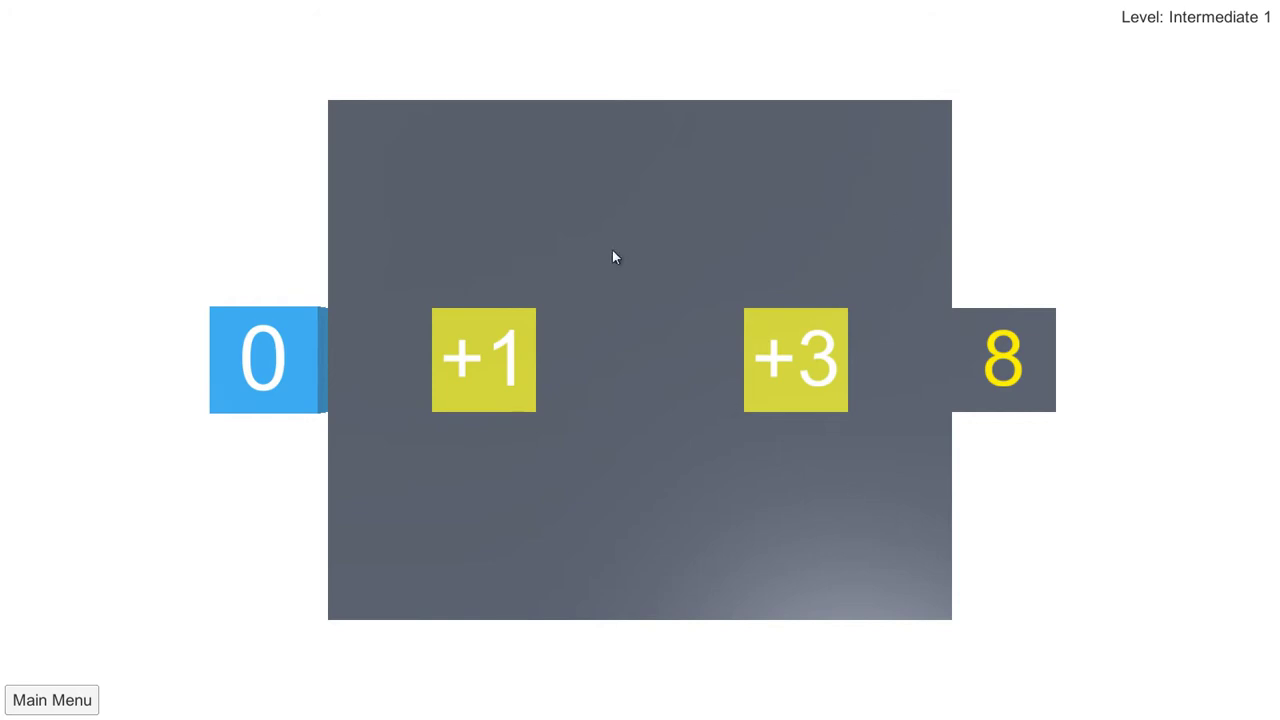
# Solve Intermediate 1 by routing the cube through +1 and +3 to goal 8
pyautogui.moveTo(326, 342)
pyautogui.mouseDown()
pyautogui.moveTo(849, 350)
pyautogui.moveTo(634, 366)
pyautogui.moveTo(482, 357)
pyautogui.mouseUp()
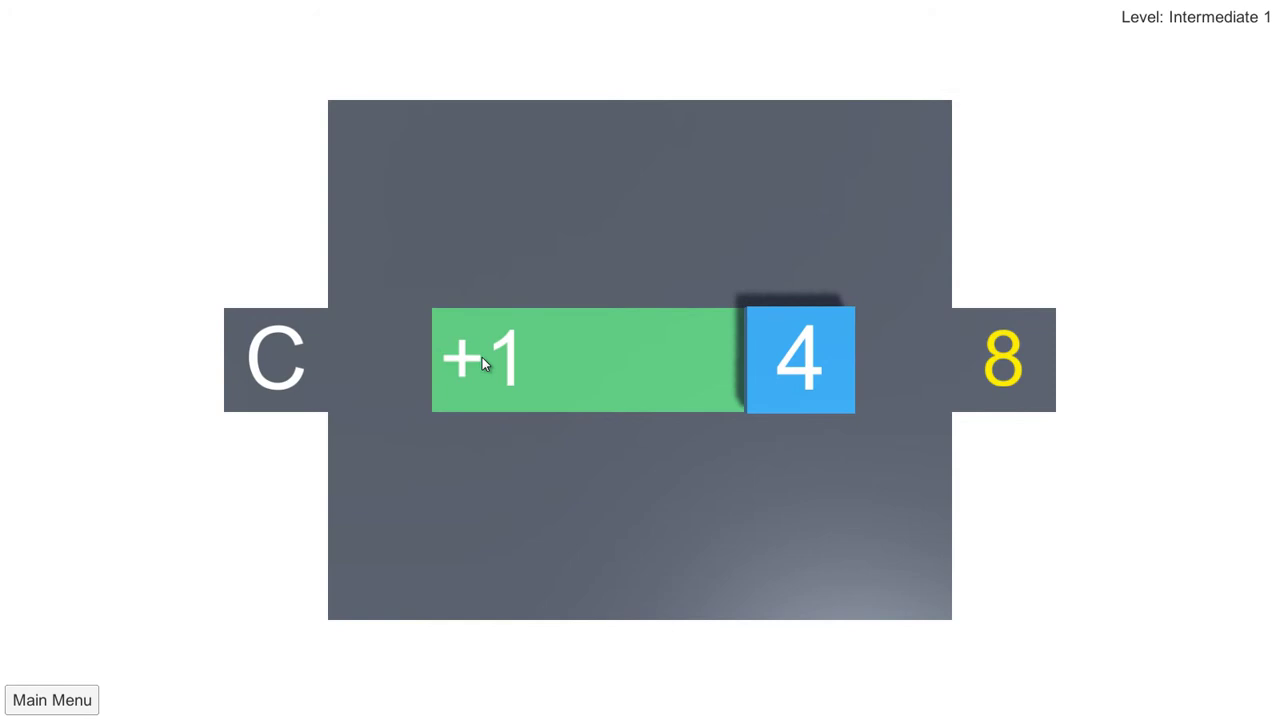
pyautogui.moveTo(741, 370); pyautogui.dragTo(1004, 360)
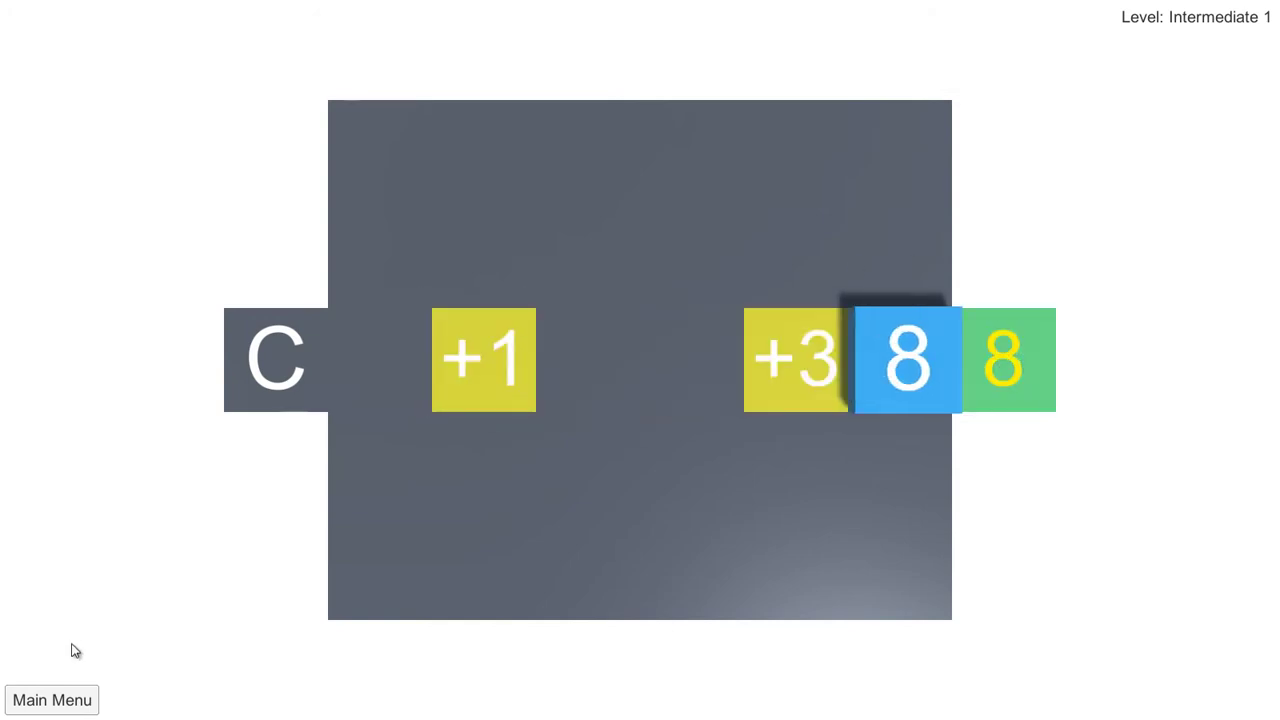
pyautogui.click(64, 702)
# Play Intermediate level 5, sending the cube through the +5 tile, then leave it
pyautogui.click(634, 358)
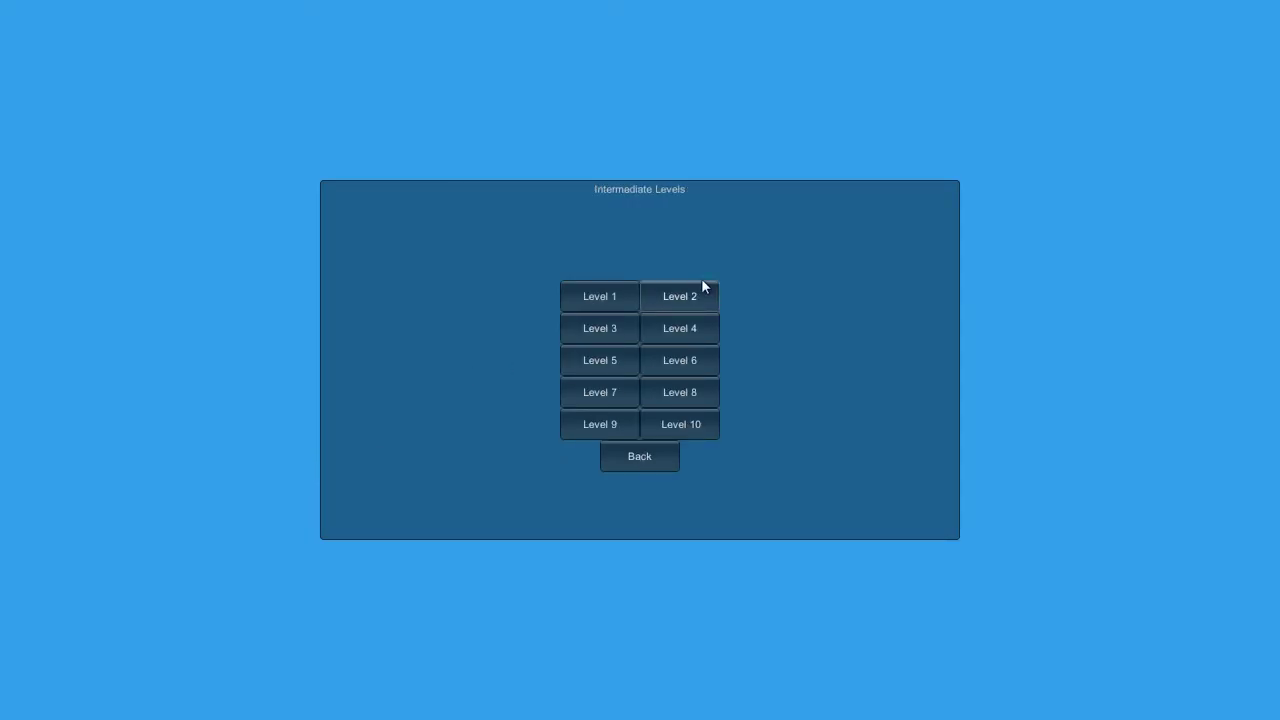
pyautogui.click(608, 362)
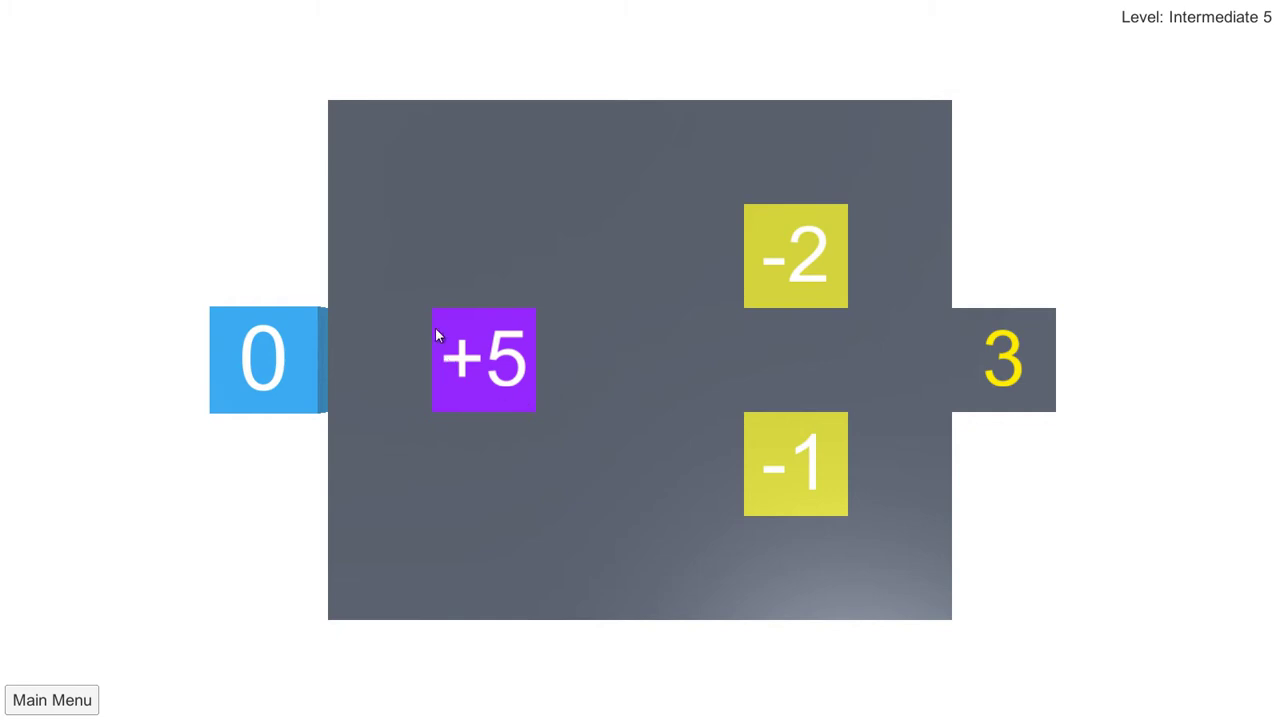
pyautogui.moveTo(360, 367); pyautogui.dragTo(586, 363)
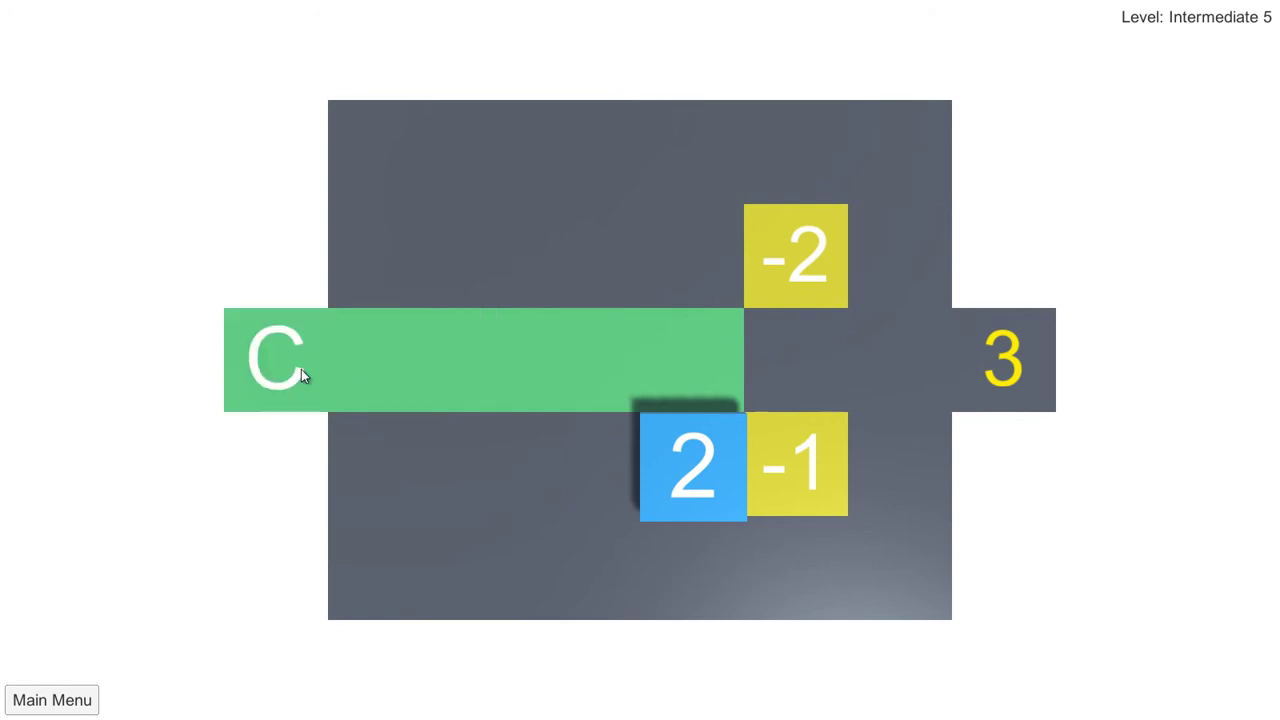
pyautogui.click(63, 698)
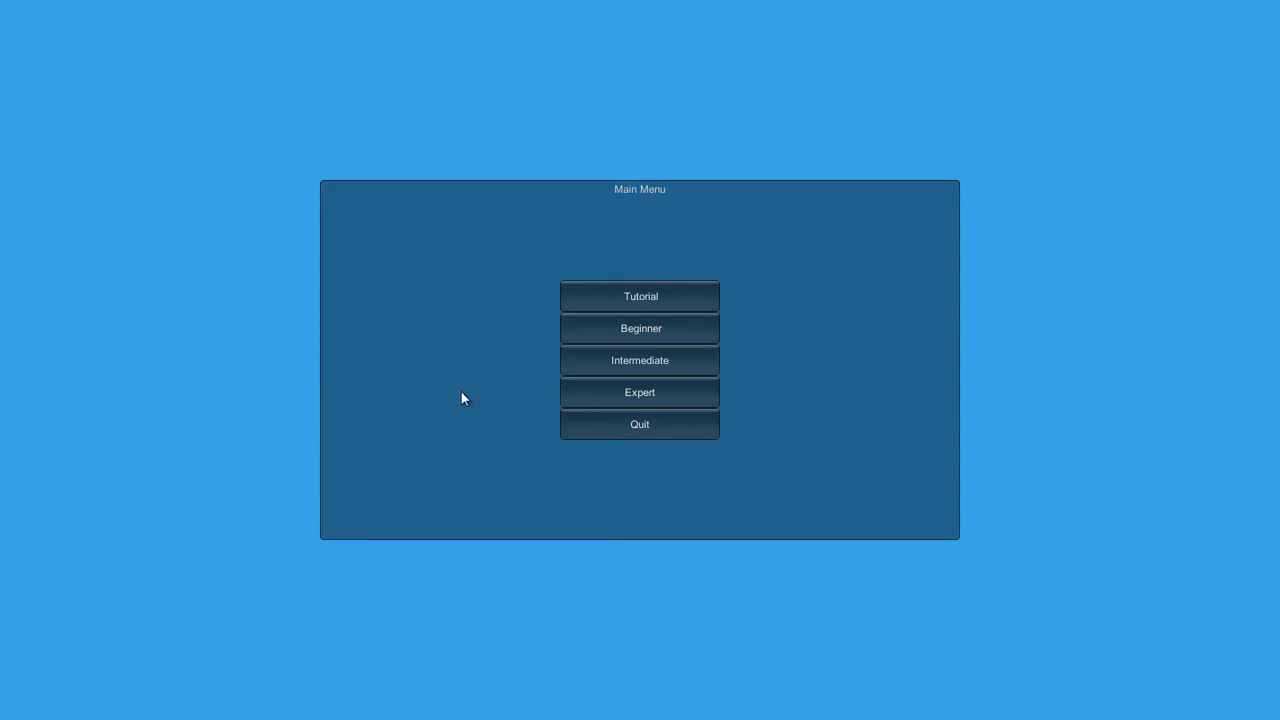
# Attempt Intermediate level 9 (goal 14), routing the block through +3 and *2, reaching 6
pyautogui.click(699, 370)
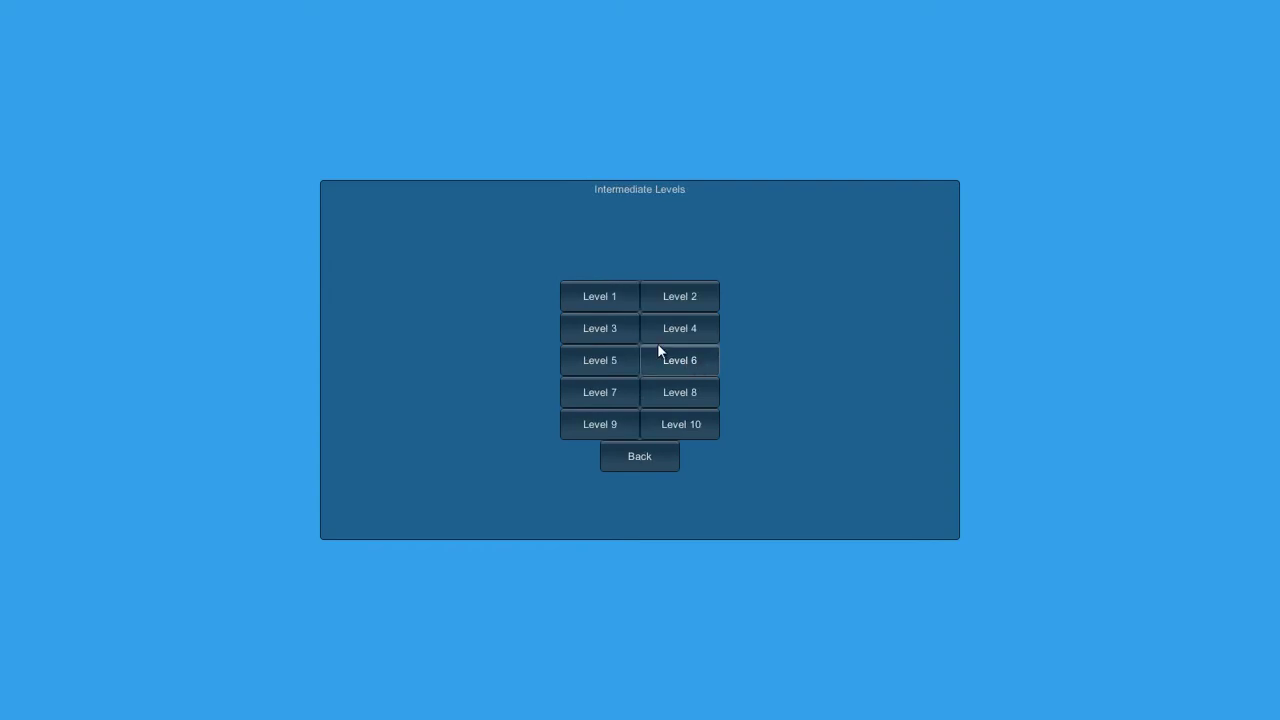
pyautogui.click(599, 422)
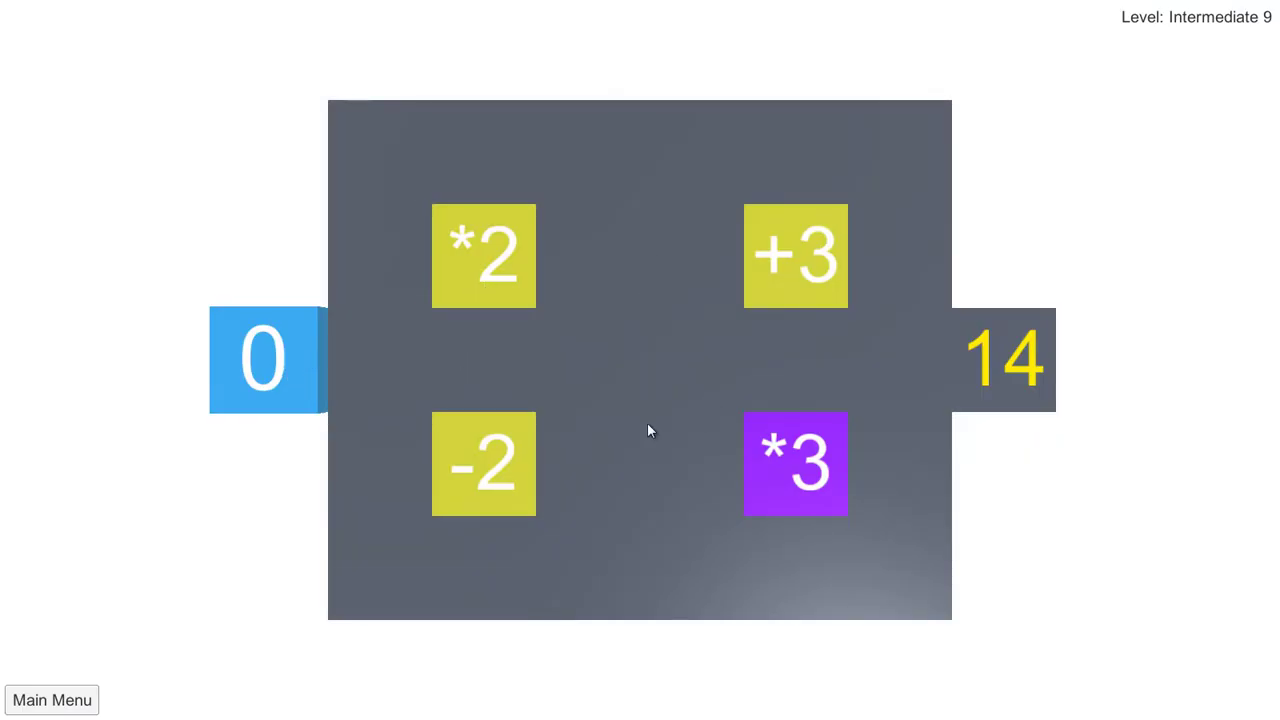
pyautogui.moveTo(341, 360)
pyautogui.mouseDown()
pyautogui.moveTo(760, 354)
pyautogui.moveTo(774, 173)
pyautogui.mouseUp()
pyautogui.moveTo(685, 157)
pyautogui.mouseDown()
pyautogui.moveTo(426, 156)
pyautogui.moveTo(625, 275)
pyautogui.mouseUp()
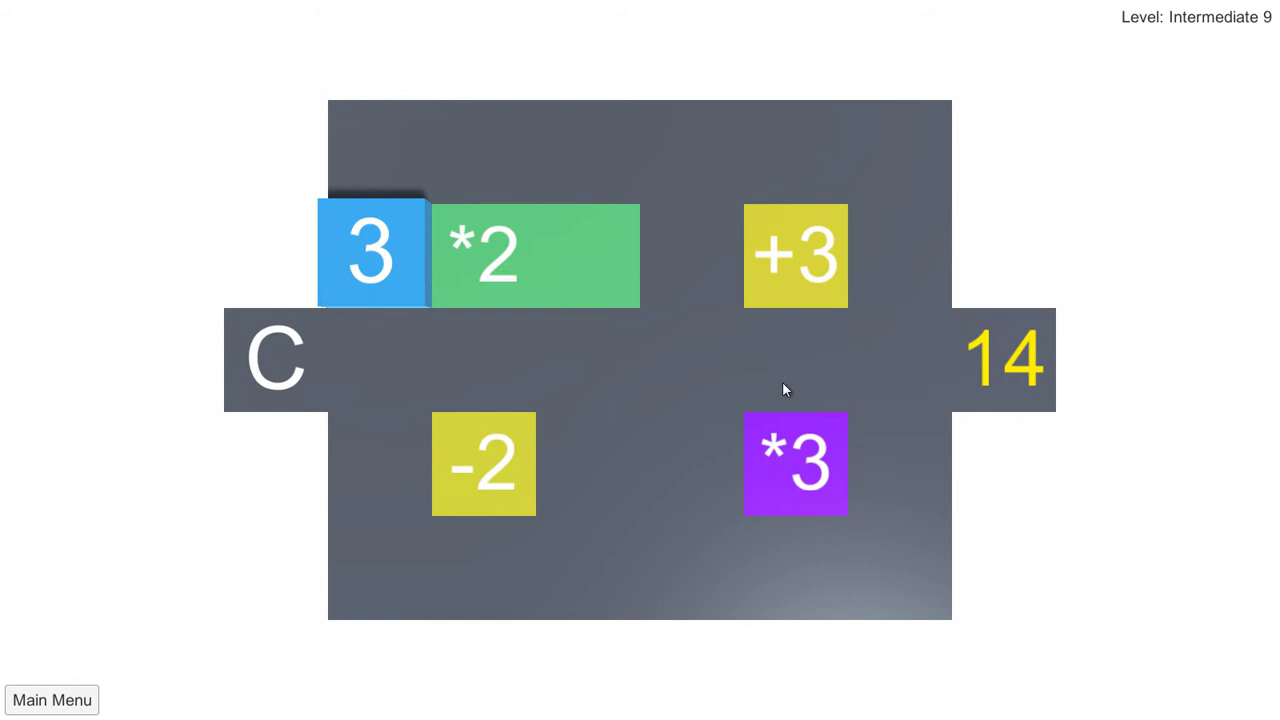
pyautogui.moveTo(560, 367); pyautogui.dragTo(276, 360)
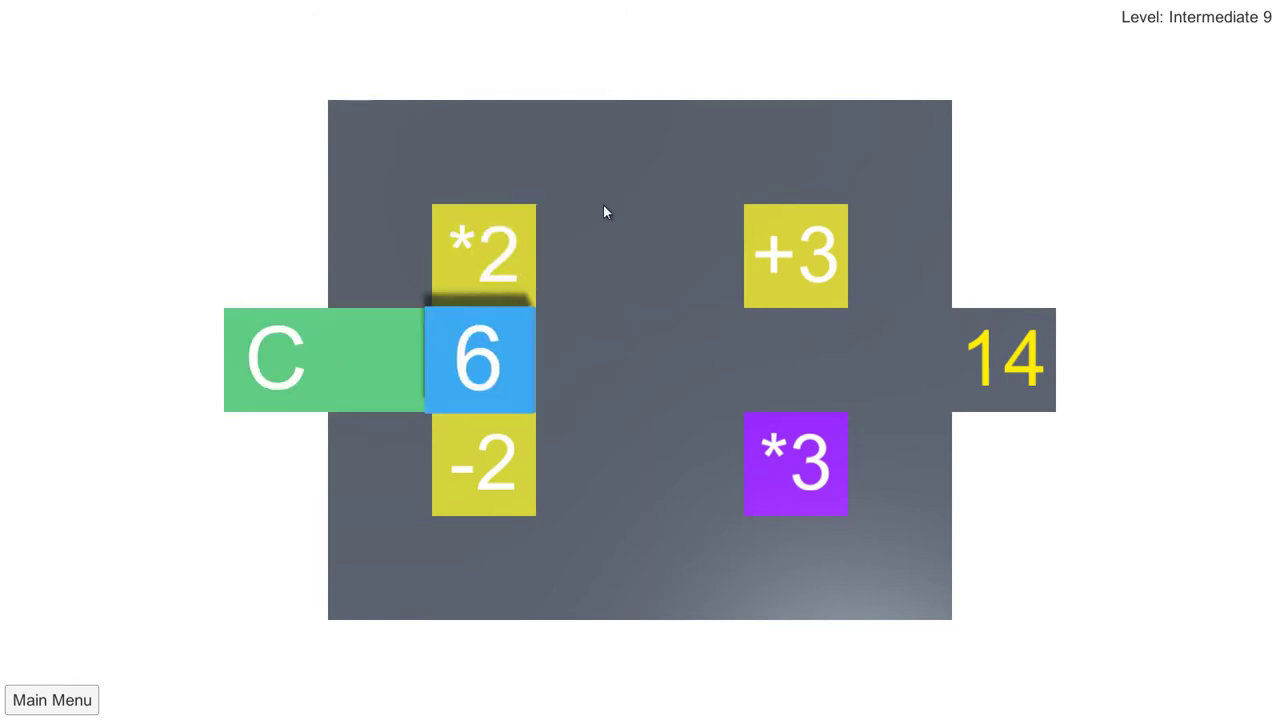
pyautogui.click(82, 702)
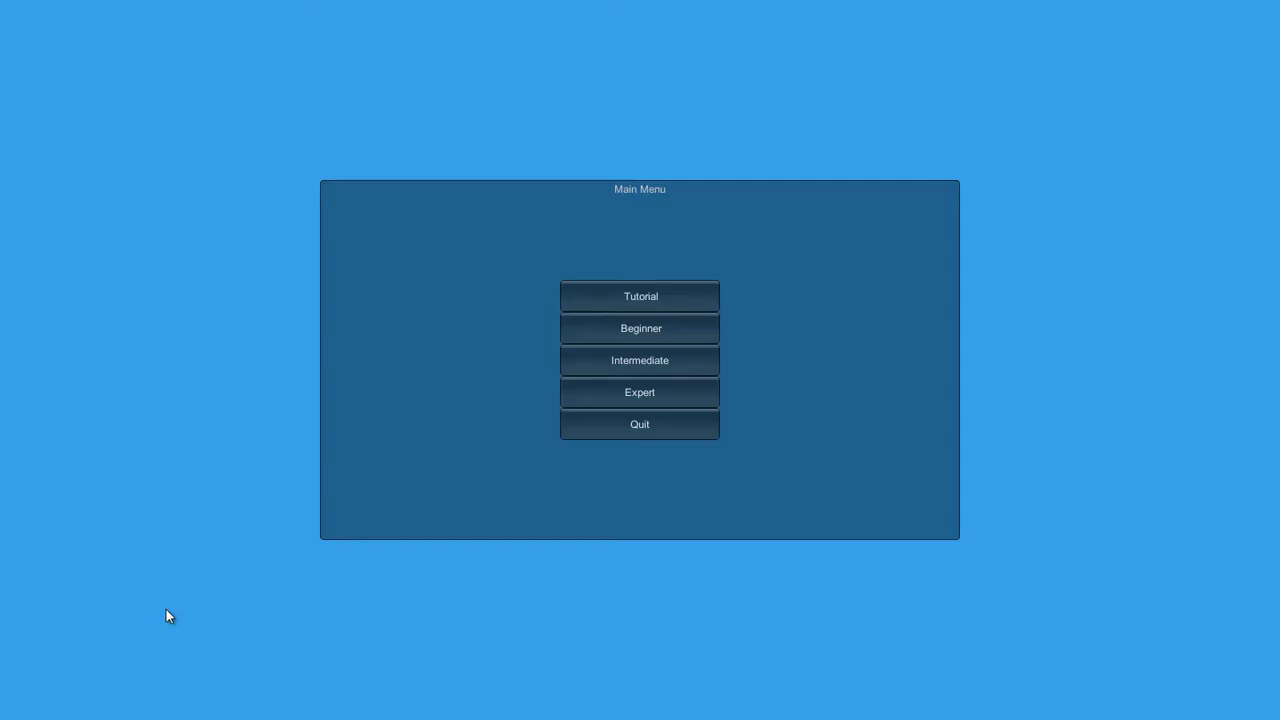
# Open Expert level 2 (goal 21) and drag the block up onto +6 so it reads 6
pyautogui.click(662, 394)
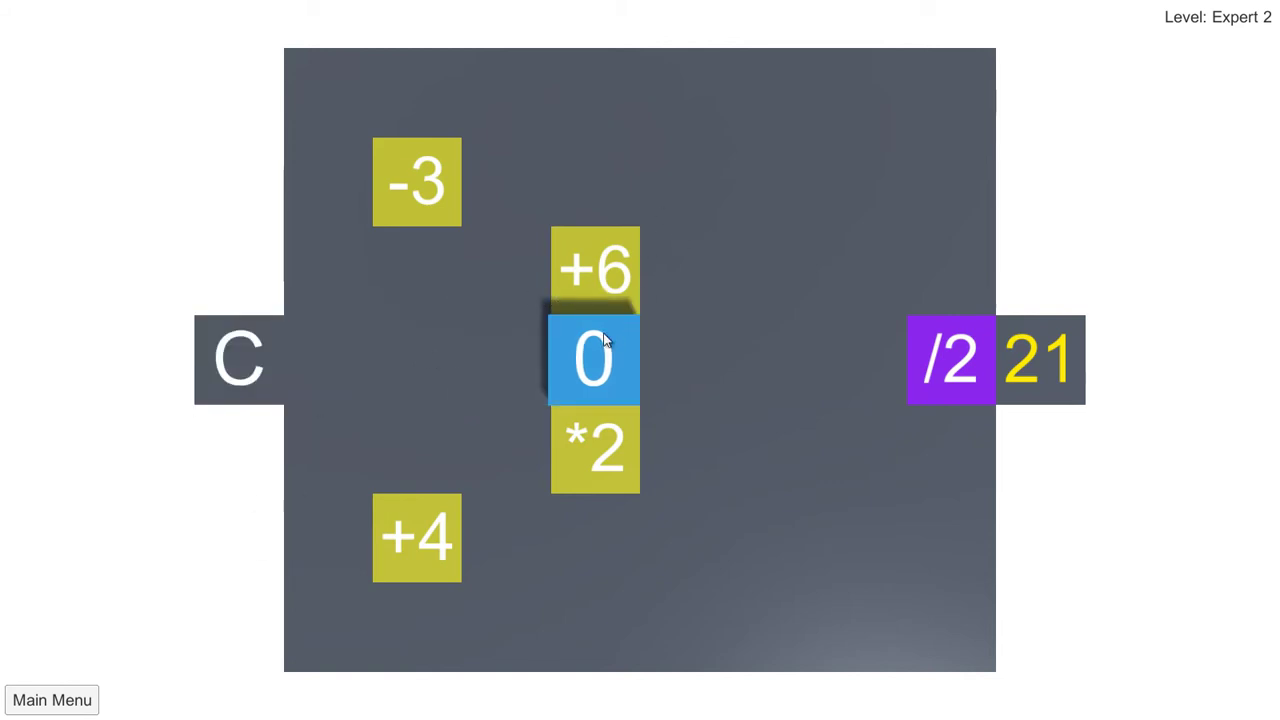
pyautogui.moveTo(603, 346)
pyautogui.mouseDown()
pyautogui.moveTo(742, 218)
pyautogui.moveTo(780, 250)
pyautogui.mouseUp()
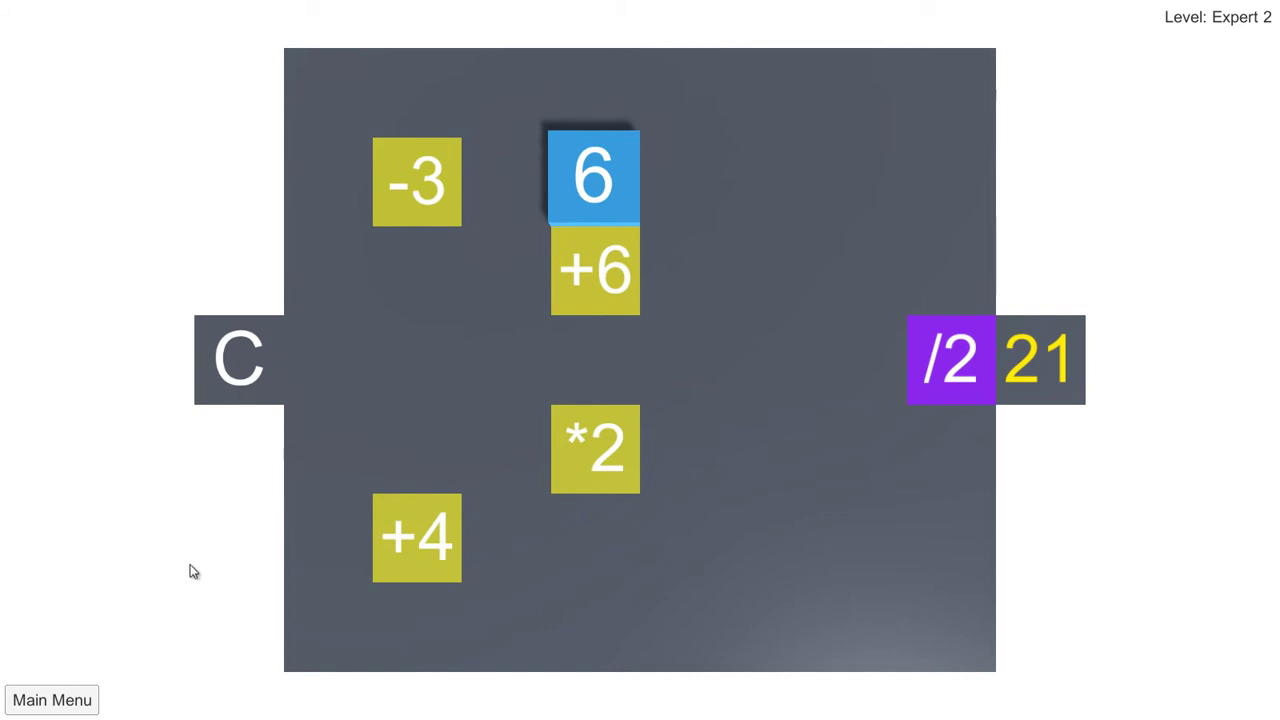
# Open Expert level 5 from the Expert list to look at it, then leave it
pyautogui.click(70, 703)
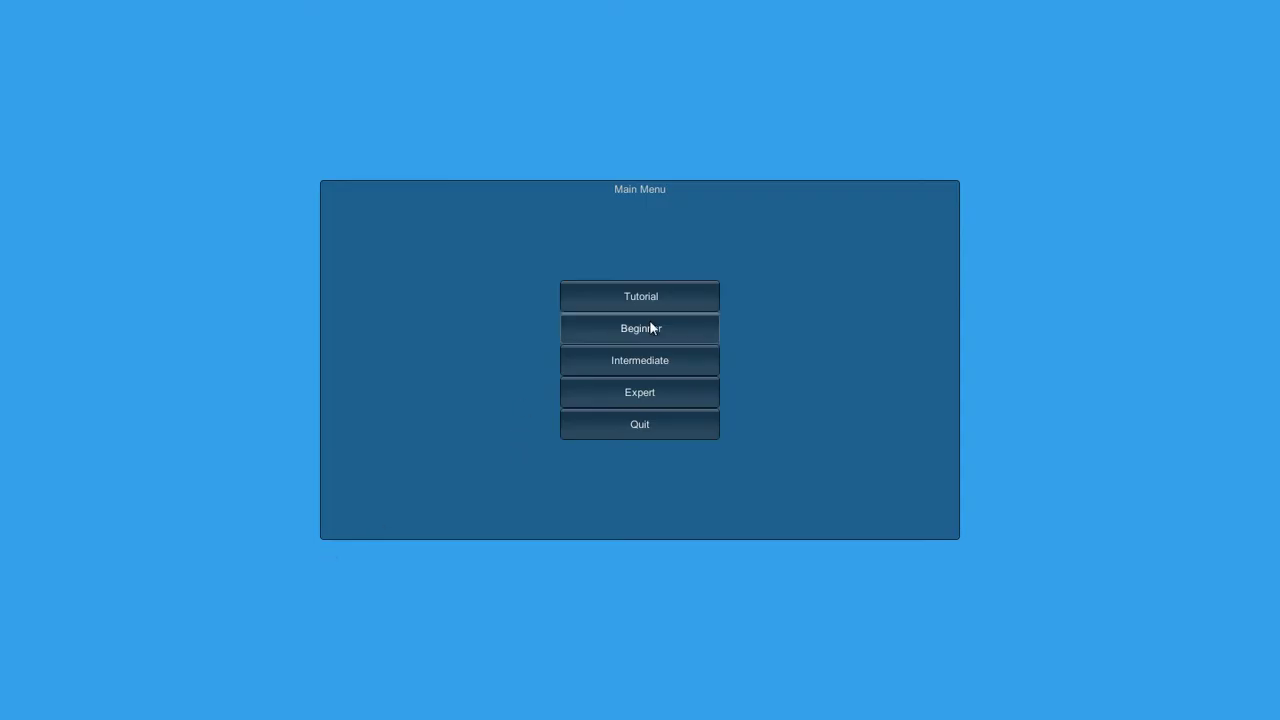
pyautogui.click(658, 397)
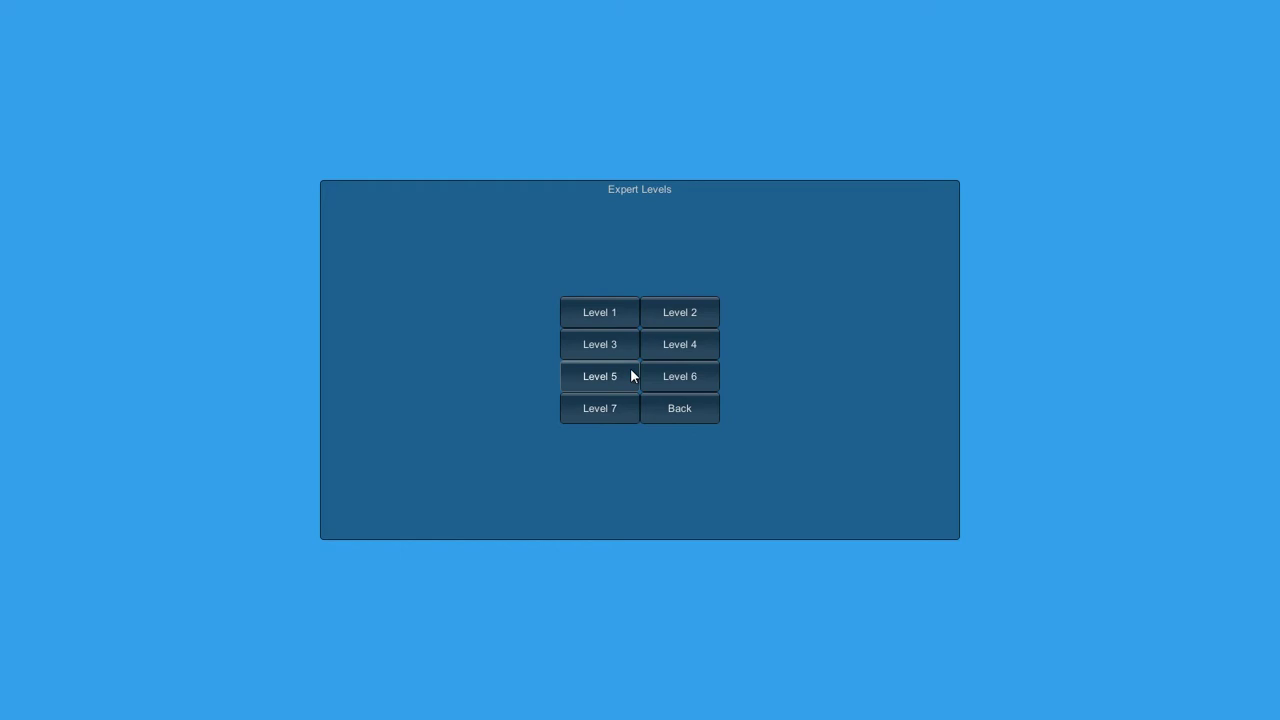
pyautogui.click(600, 377)
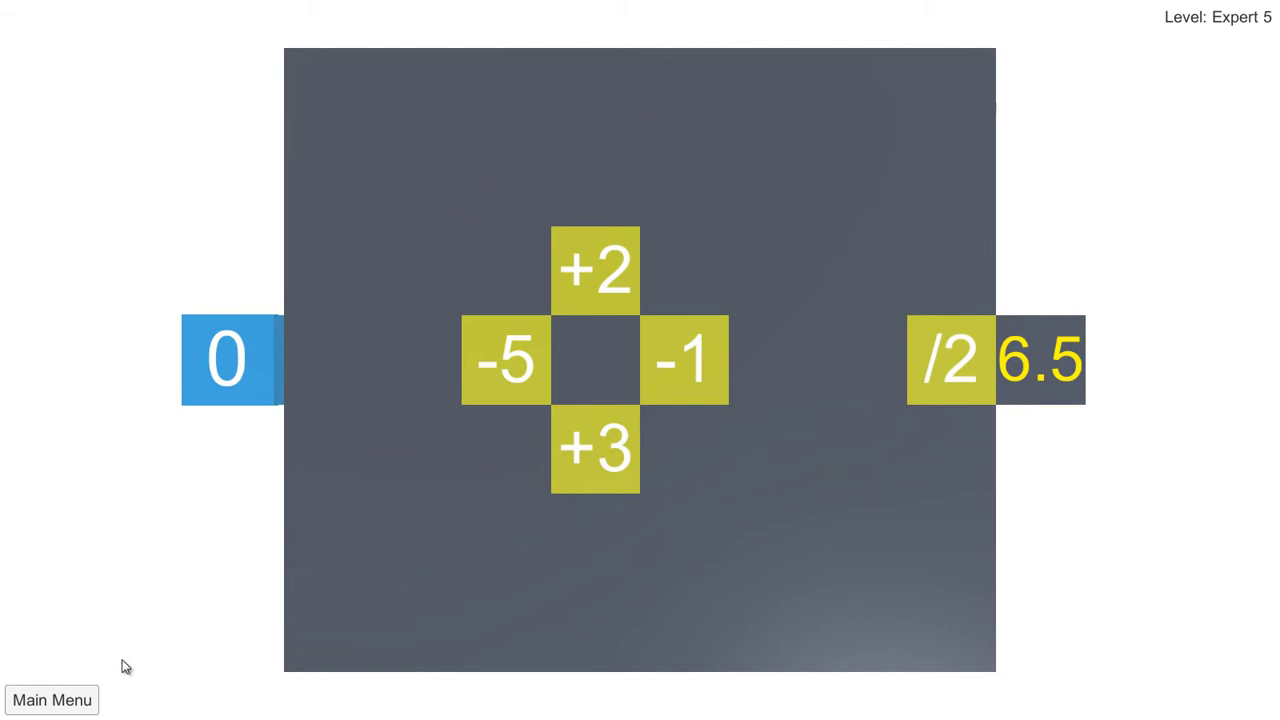
pyautogui.click(52, 700)
# Solve Expert level 7, dragging the block up, along the top row and down to goal 1
pyautogui.click(646, 400)
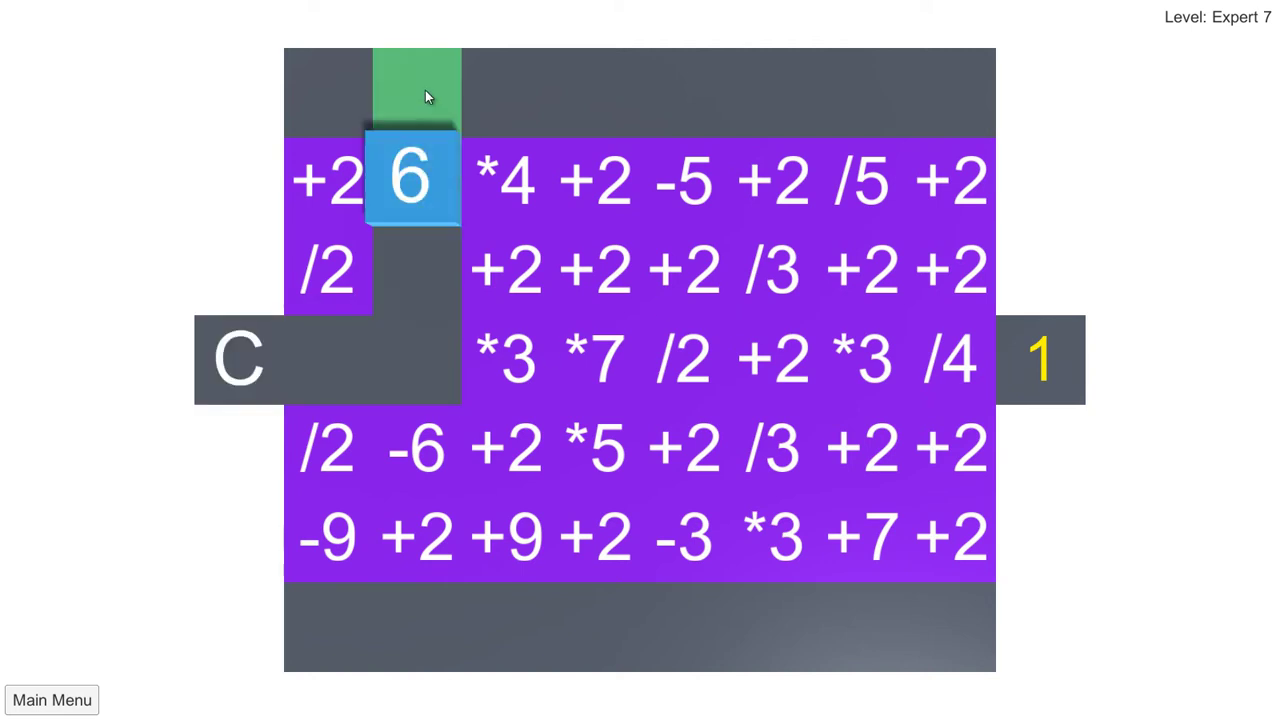
pyautogui.moveTo(431, 396)
pyautogui.mouseDown()
pyautogui.moveTo(430, 448)
pyautogui.moveTo(424, 116)
pyautogui.mouseUp()
pyautogui.moveTo(513, 96); pyautogui.dragTo(1040, 111)
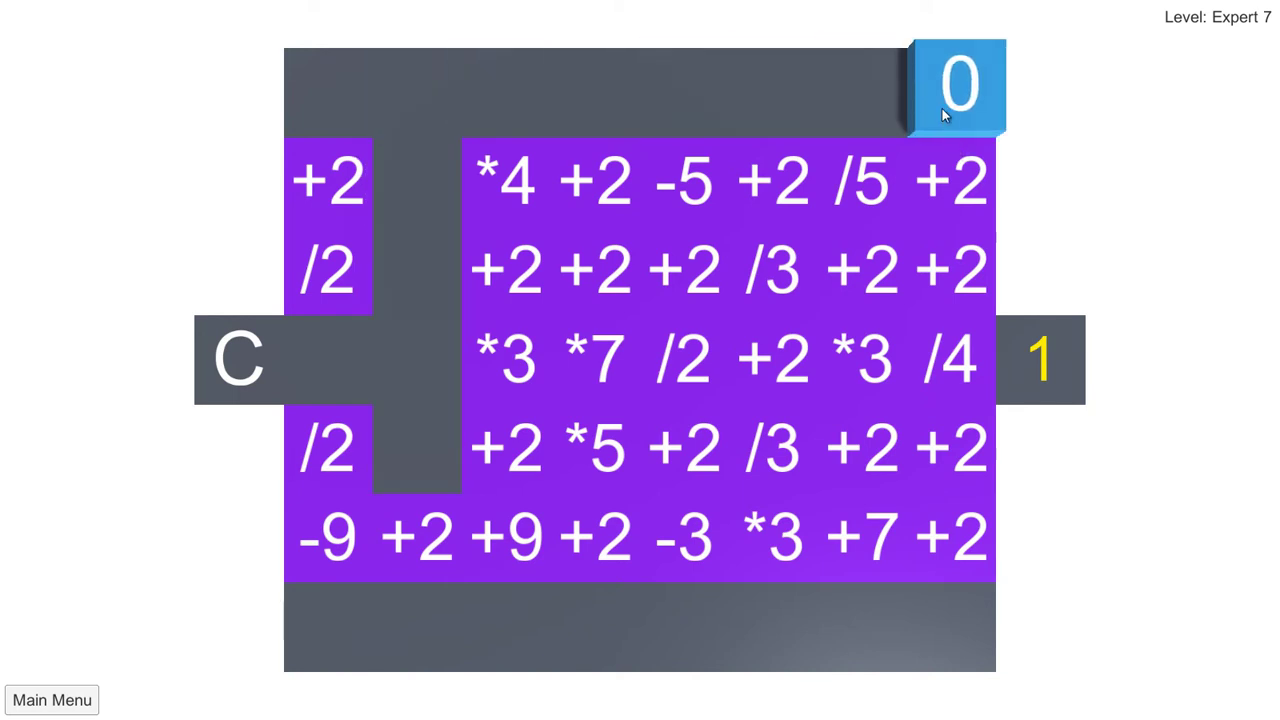
pyautogui.moveTo(945, 106)
pyautogui.mouseDown()
pyautogui.moveTo(952, 358)
pyautogui.moveTo(1040, 360)
pyautogui.mouseUp()
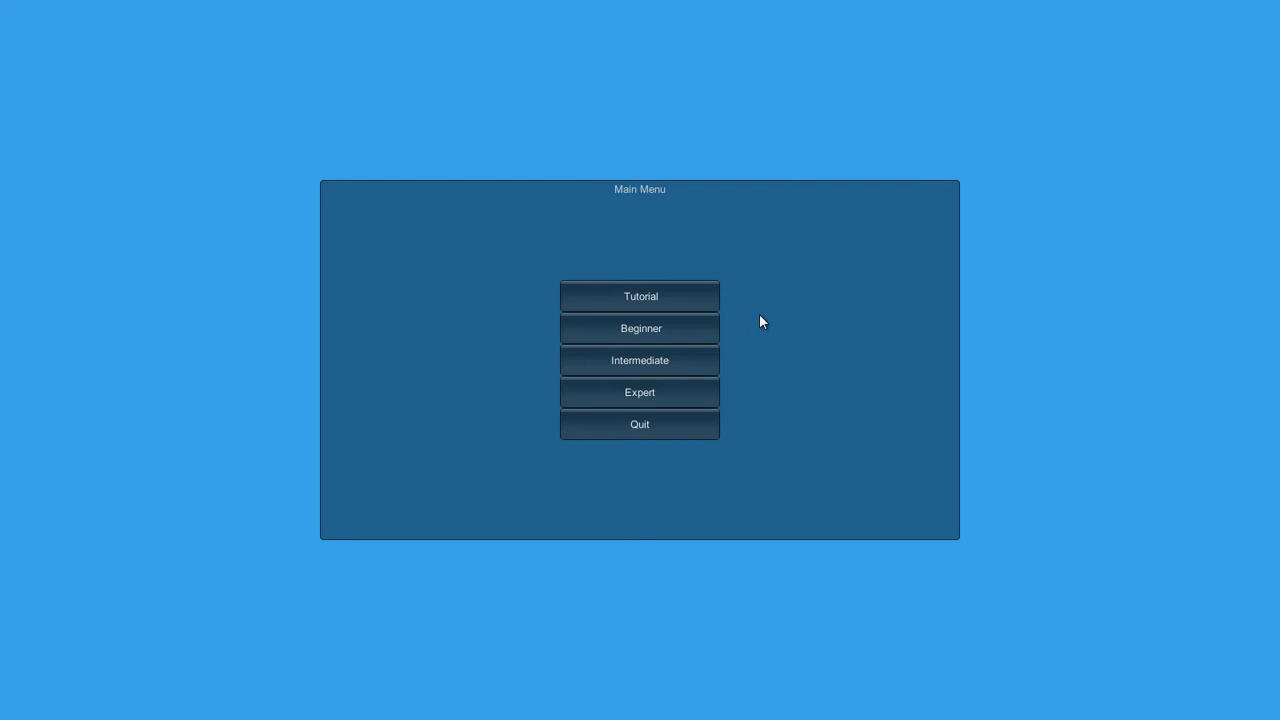
# Quit the game, switch to the CS4600.pdf project plan, and highlight the first core task
pyautogui.click(707, 425)
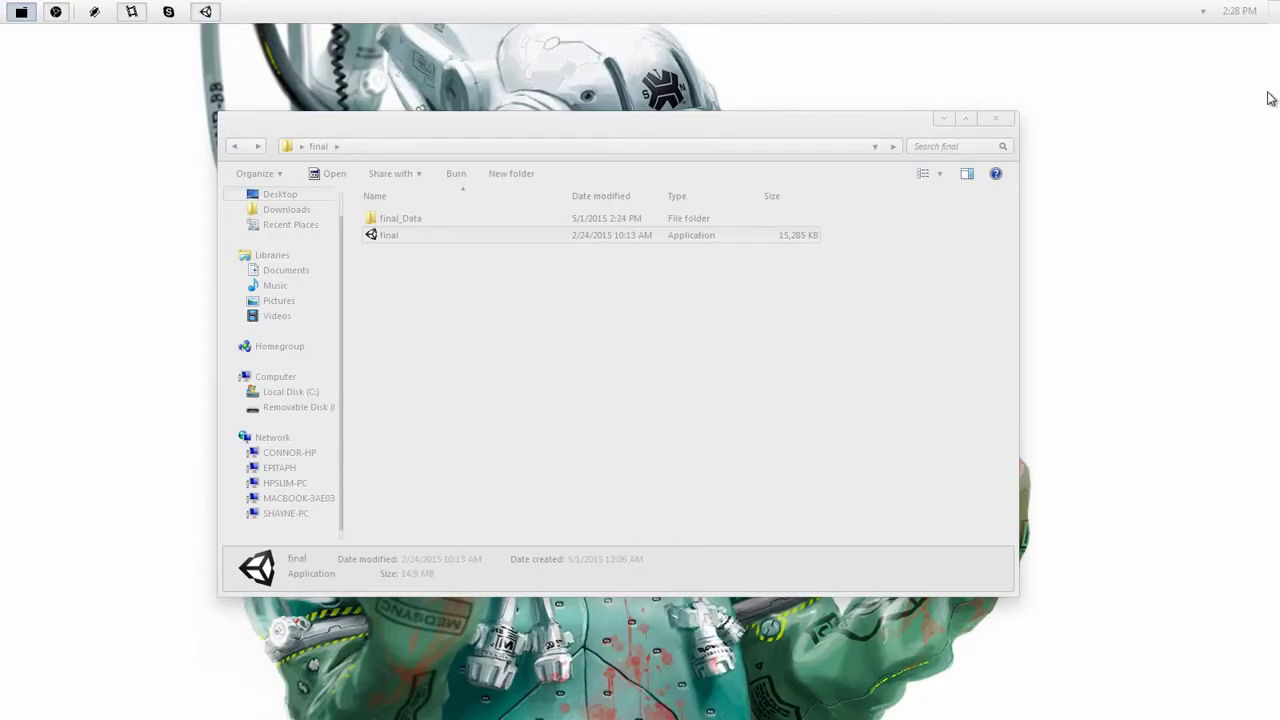
pyautogui.hotkey('alt', 'Tab')
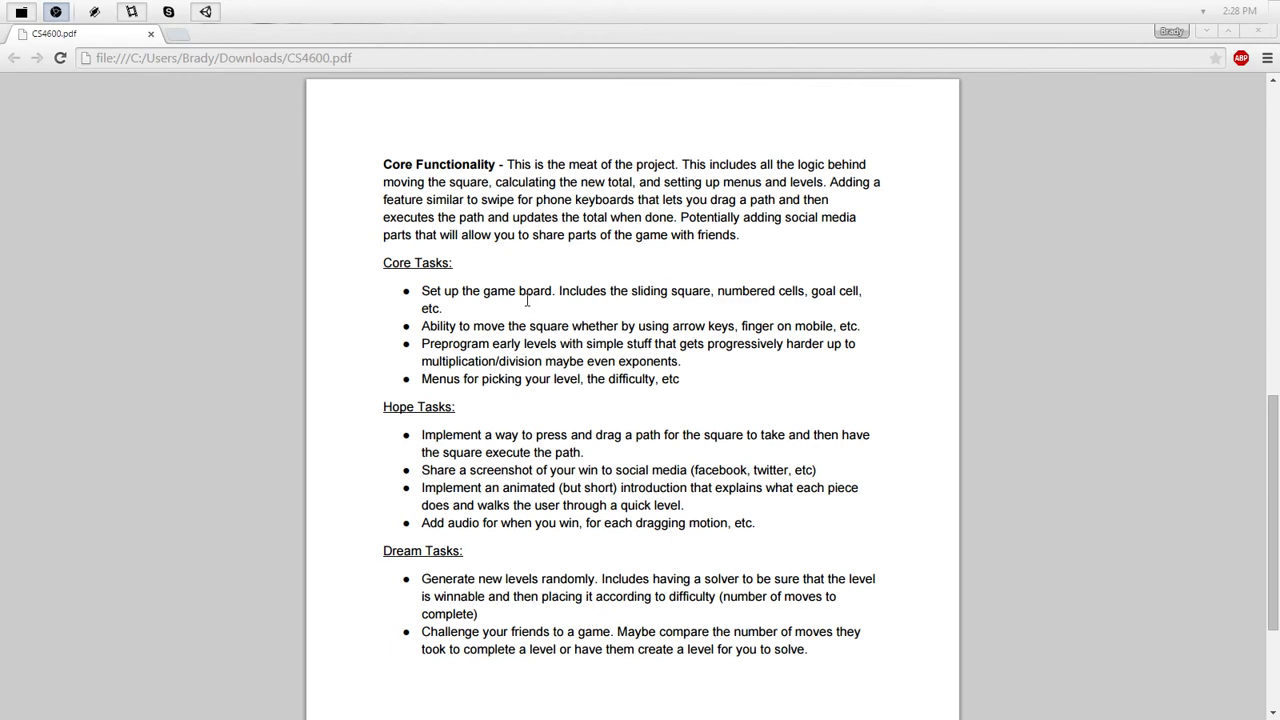
pyautogui.moveTo(440, 289); pyautogui.dragTo(527, 318)
pyautogui.click(598, 383)
# Highlight the path-dragging and animated-introduction hope tasks, then scroll through the task lists
pyautogui.moveTo(422, 435); pyautogui.dragTo(596, 456)
pyautogui.click(492, 452)
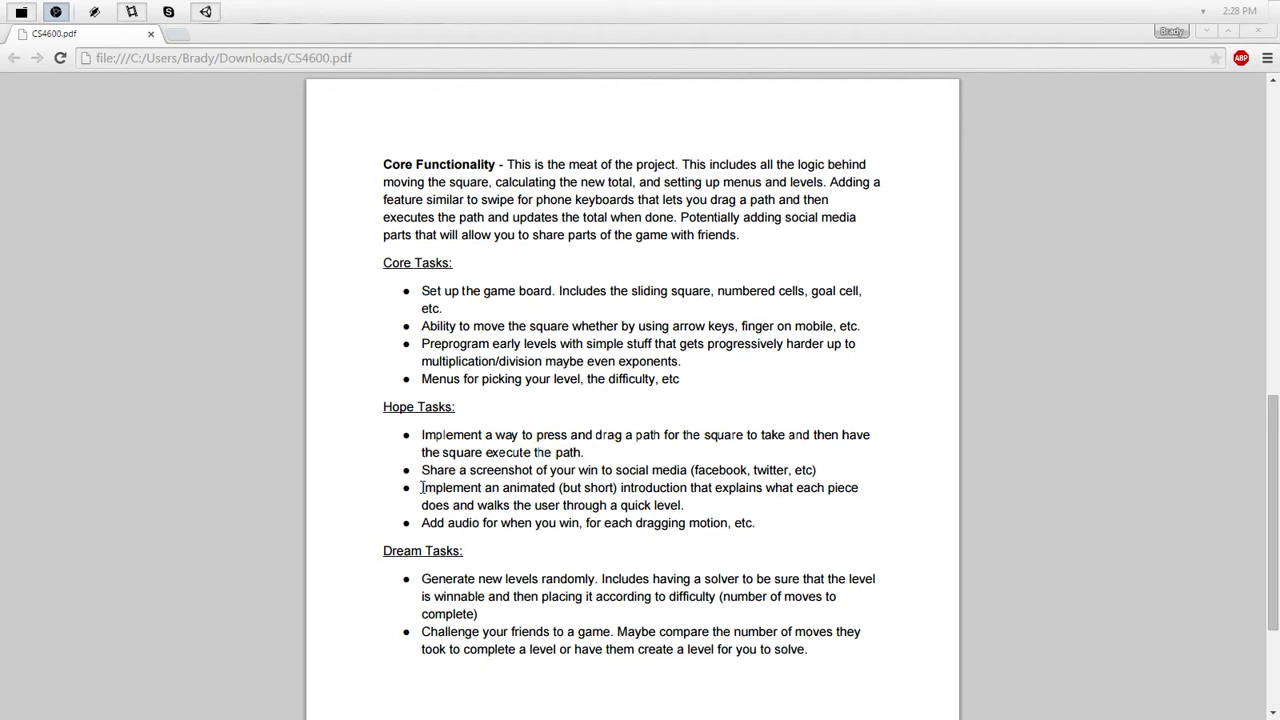
pyautogui.moveTo(422, 487); pyautogui.dragTo(686, 504)
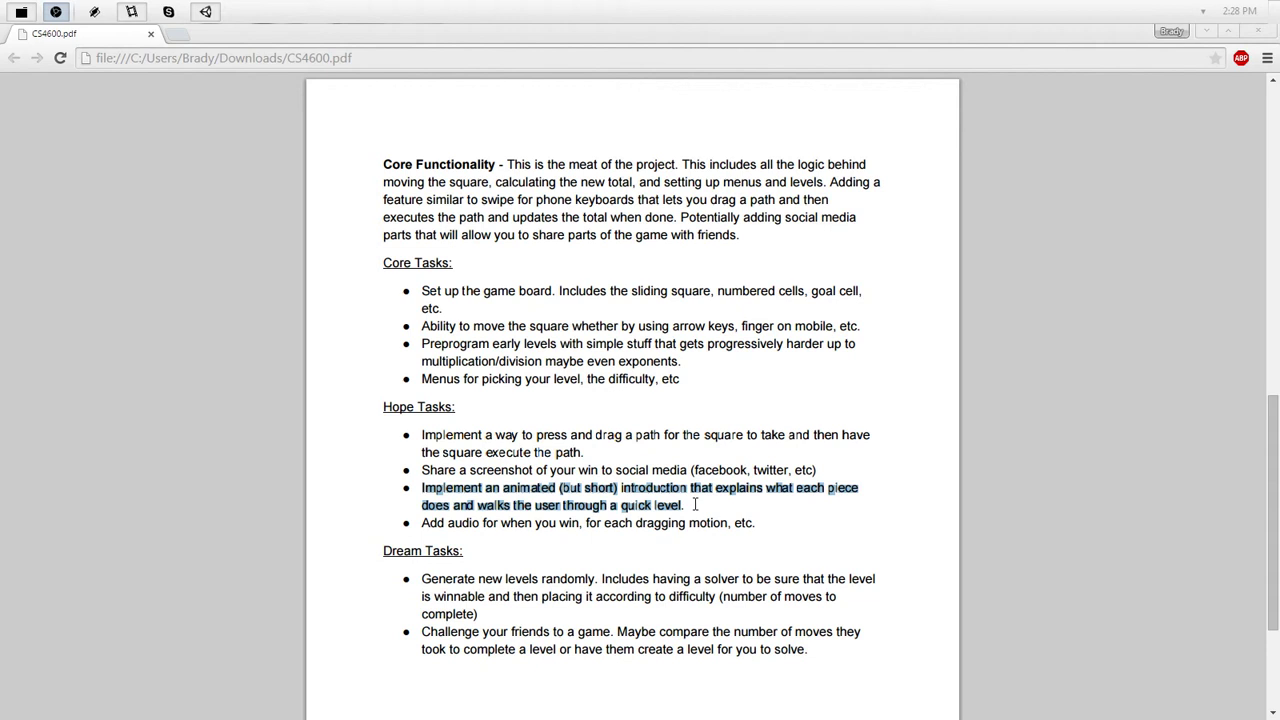
pyautogui.click(692, 510)
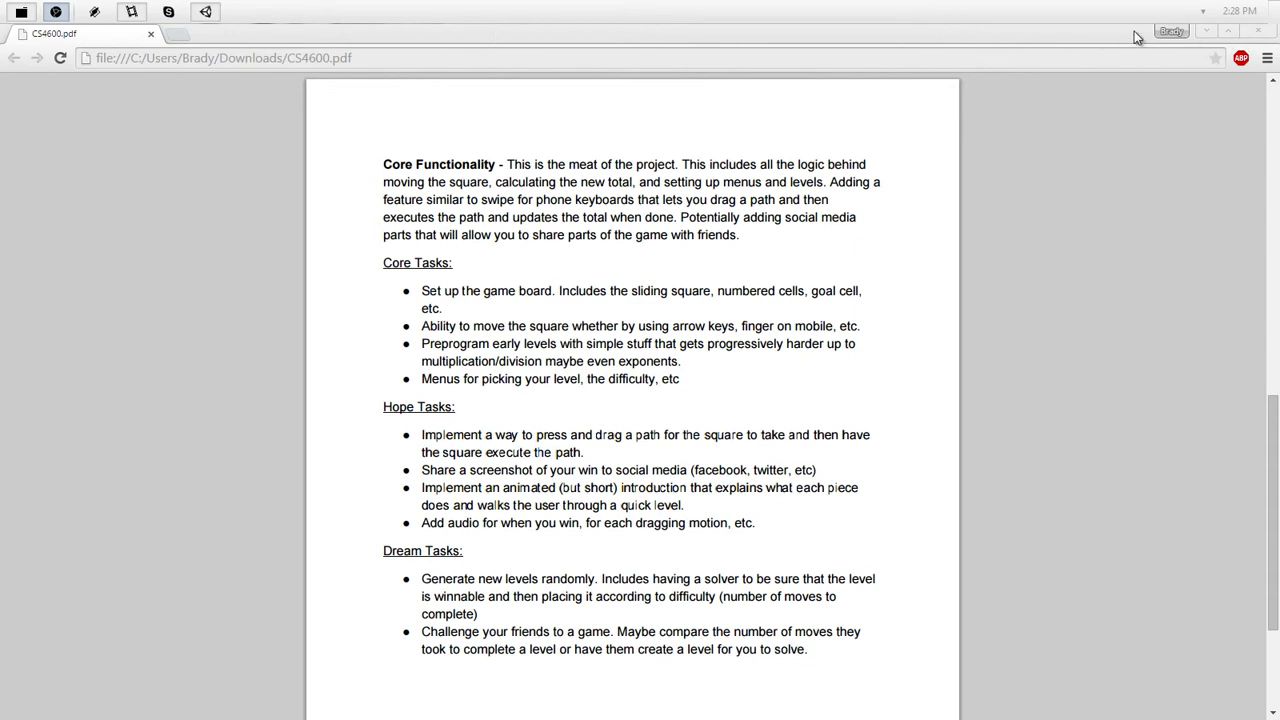
pyautogui.scroll(-2, 997, 162)
pyautogui.scroll(-1, 994, 174)
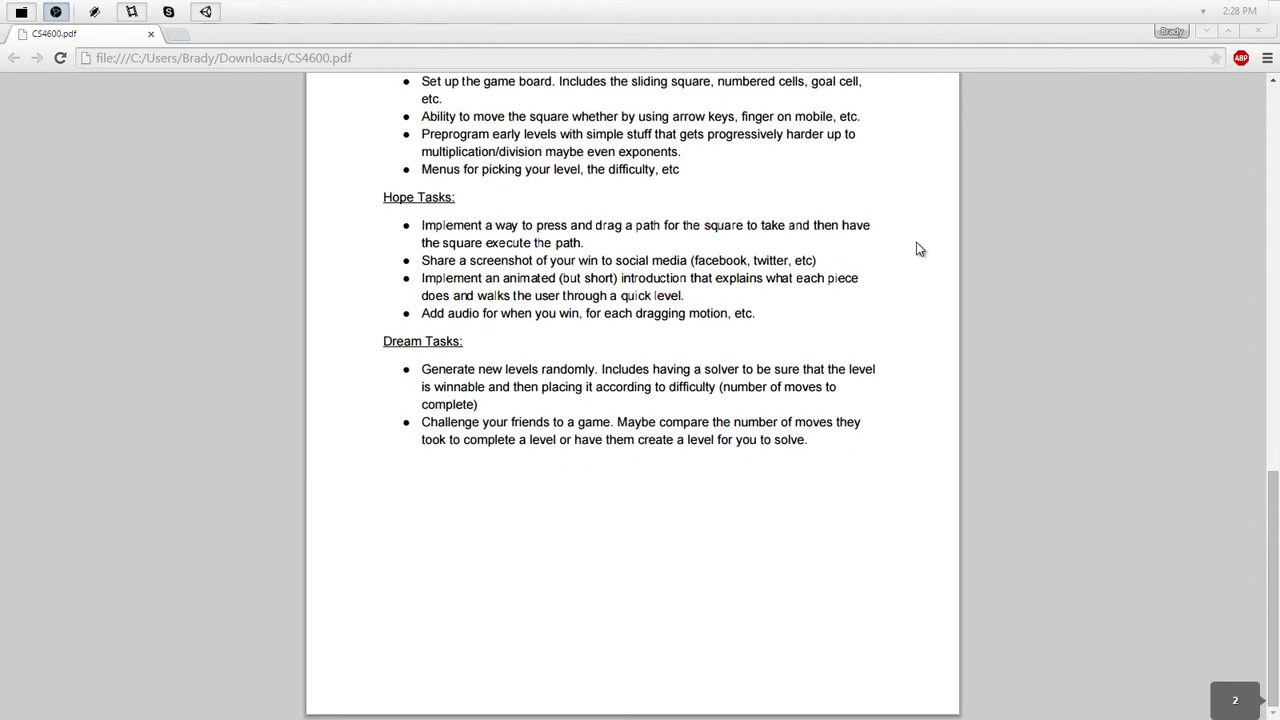
pyautogui.scroll(2, 1057, 199)
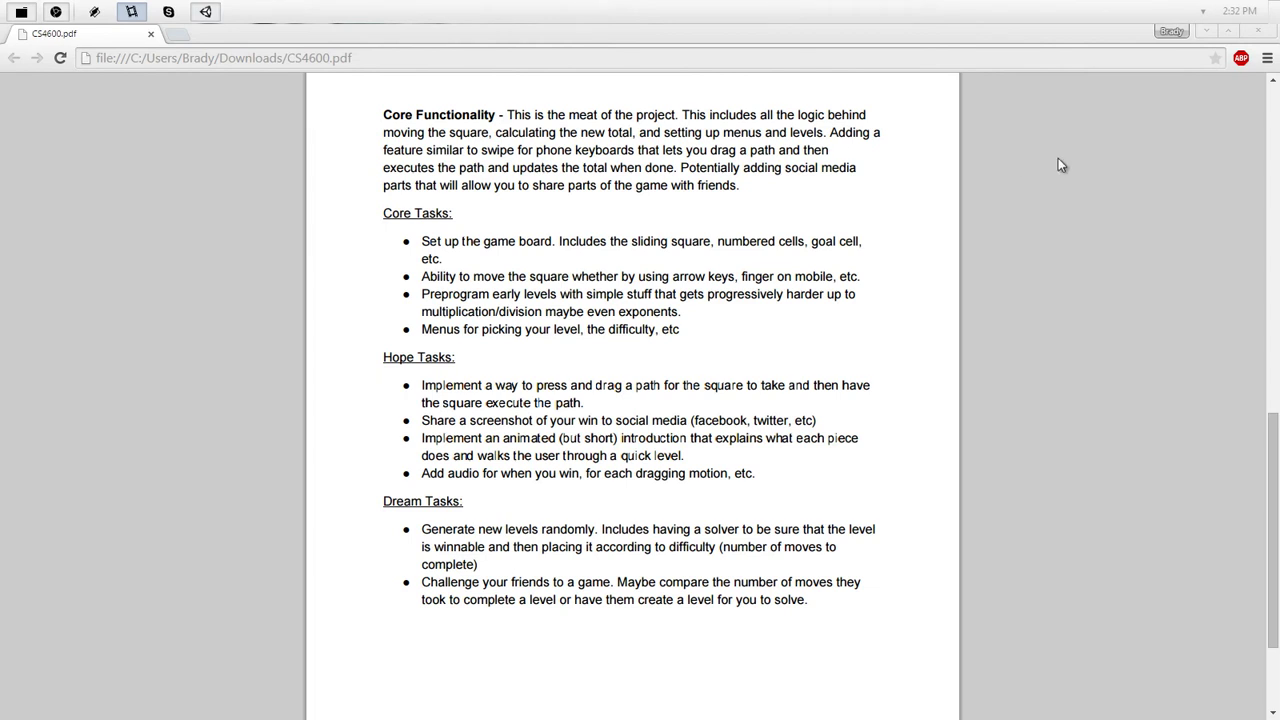
# Bring Unity forward and open Operand.cs from the Project panel's Assets in MonoDevelop
pyautogui.click(209, 17)
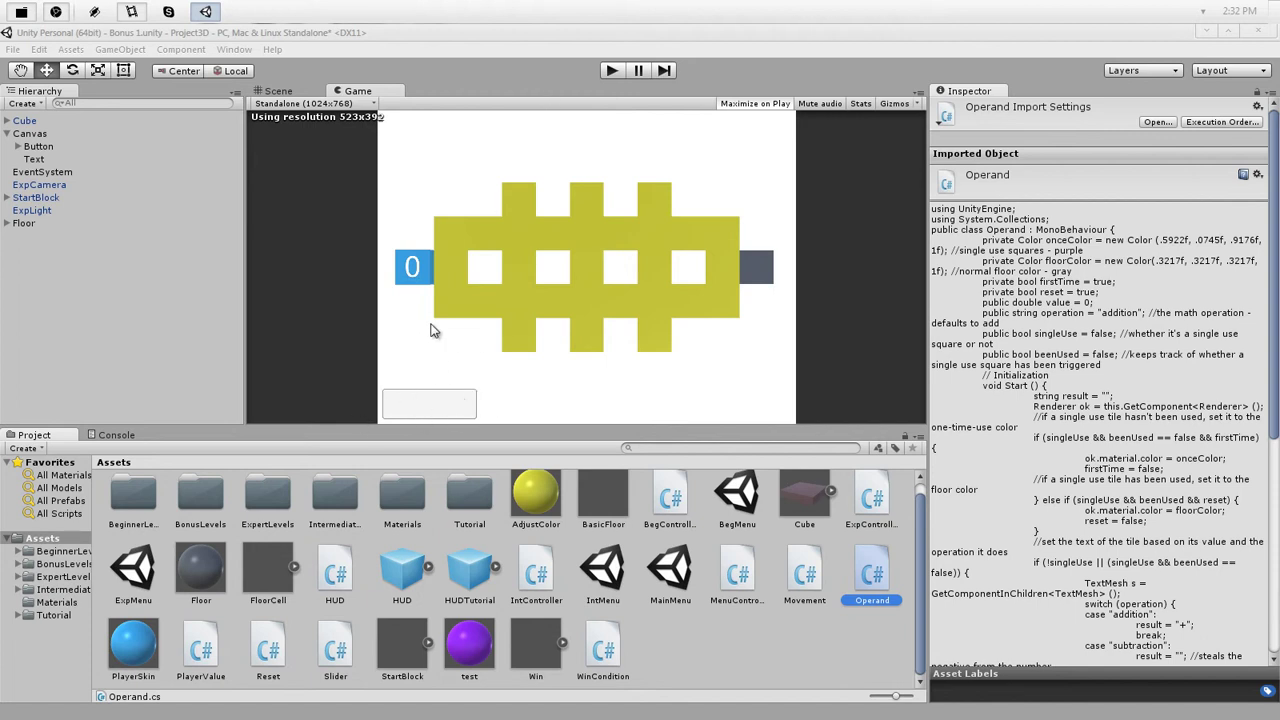
pyautogui.moveTo(874, 574); pyautogui.dragTo(880, 572)
pyautogui.doubleClick(878, 572)
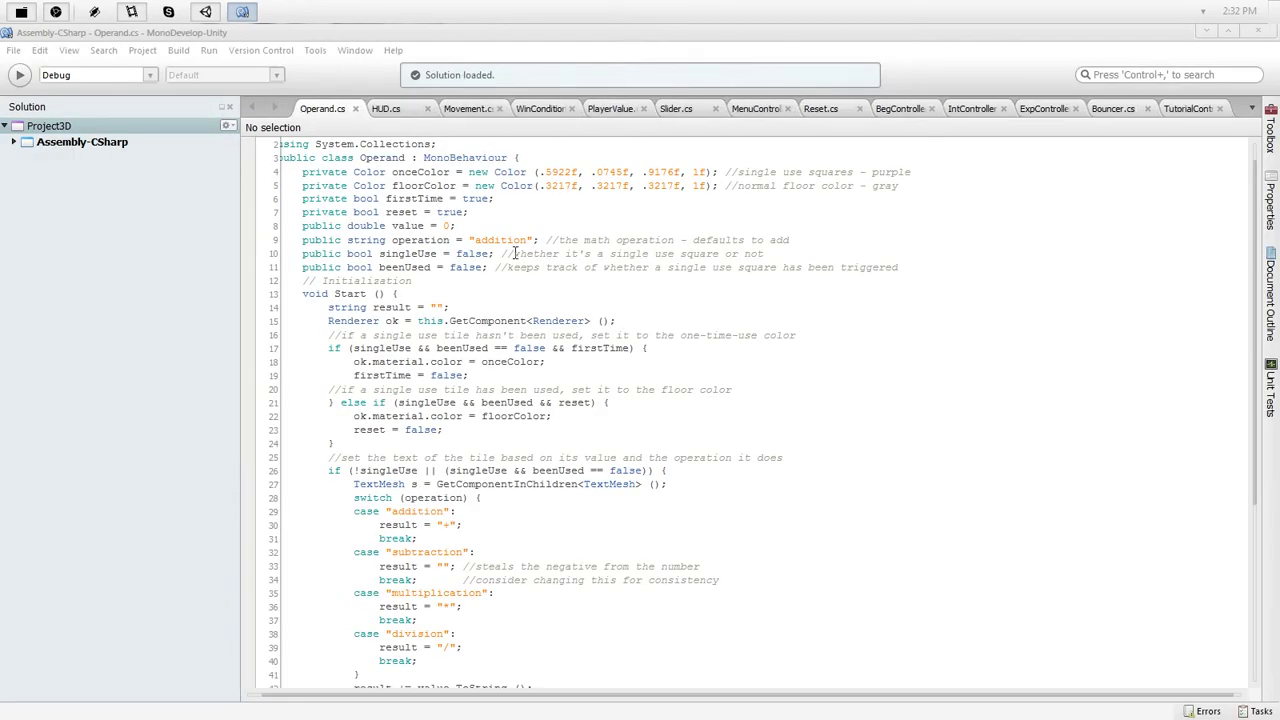
# Highlight Operand's Start() opening line and the FindGameObjectWithTag Player line in Update()
pyautogui.scroll(-3, 513, 253)
pyautogui.scroll(4, 514, 252)
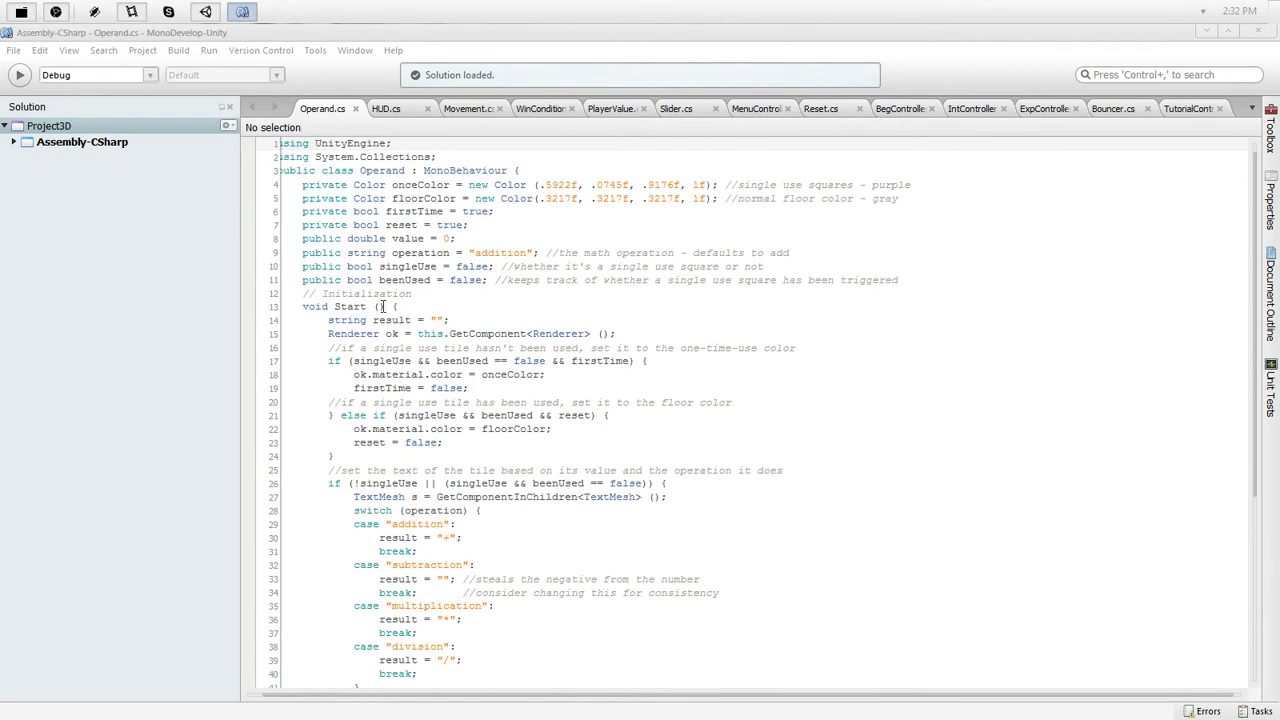
pyautogui.moveTo(308, 307); pyautogui.dragTo(459, 307)
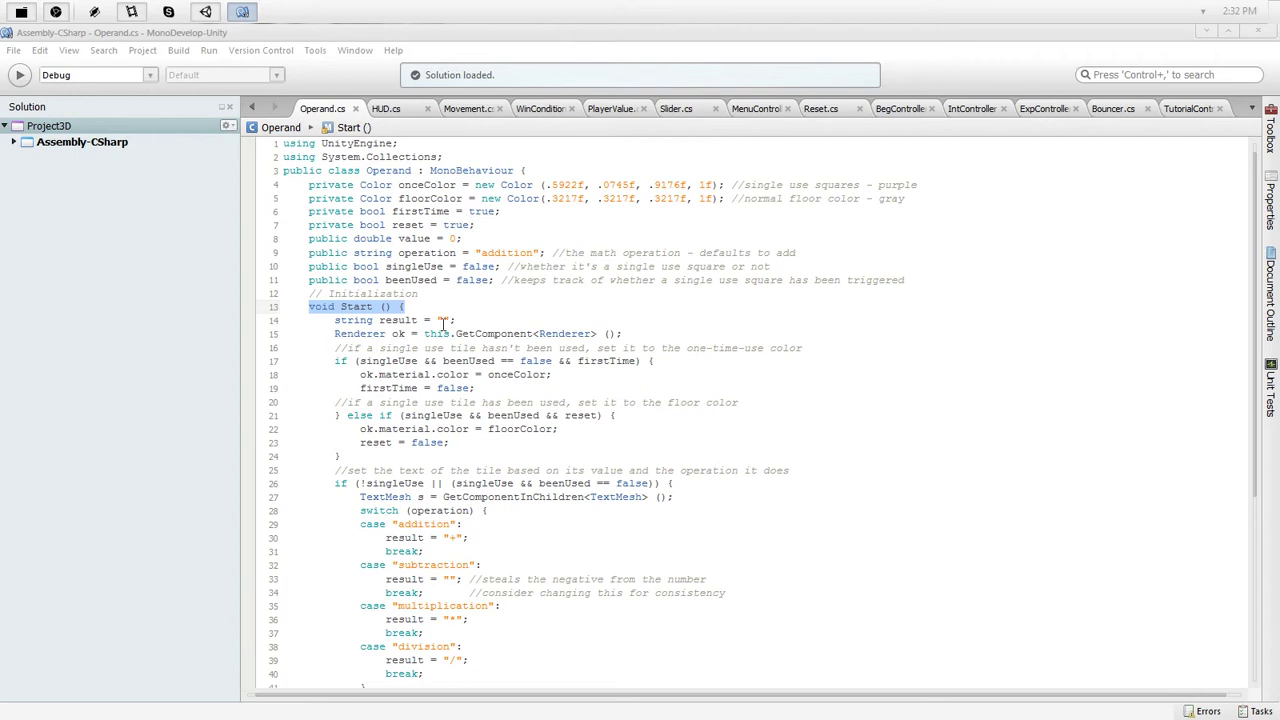
pyautogui.scroll(-7, 441, 323)
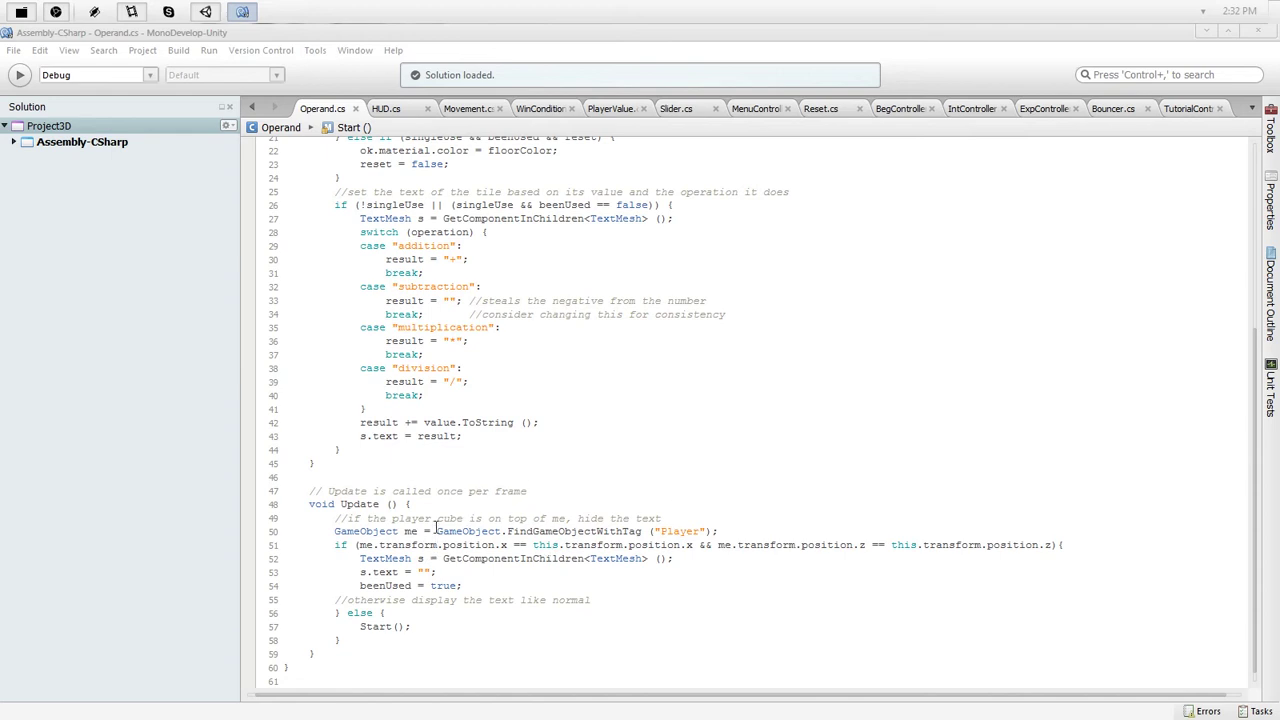
pyautogui.moveTo(334, 531); pyautogui.dragTo(747, 537)
pyautogui.click(747, 537)
# Scroll up and down through the Operand script to review its methods
pyautogui.scroll(3, 545, 345)
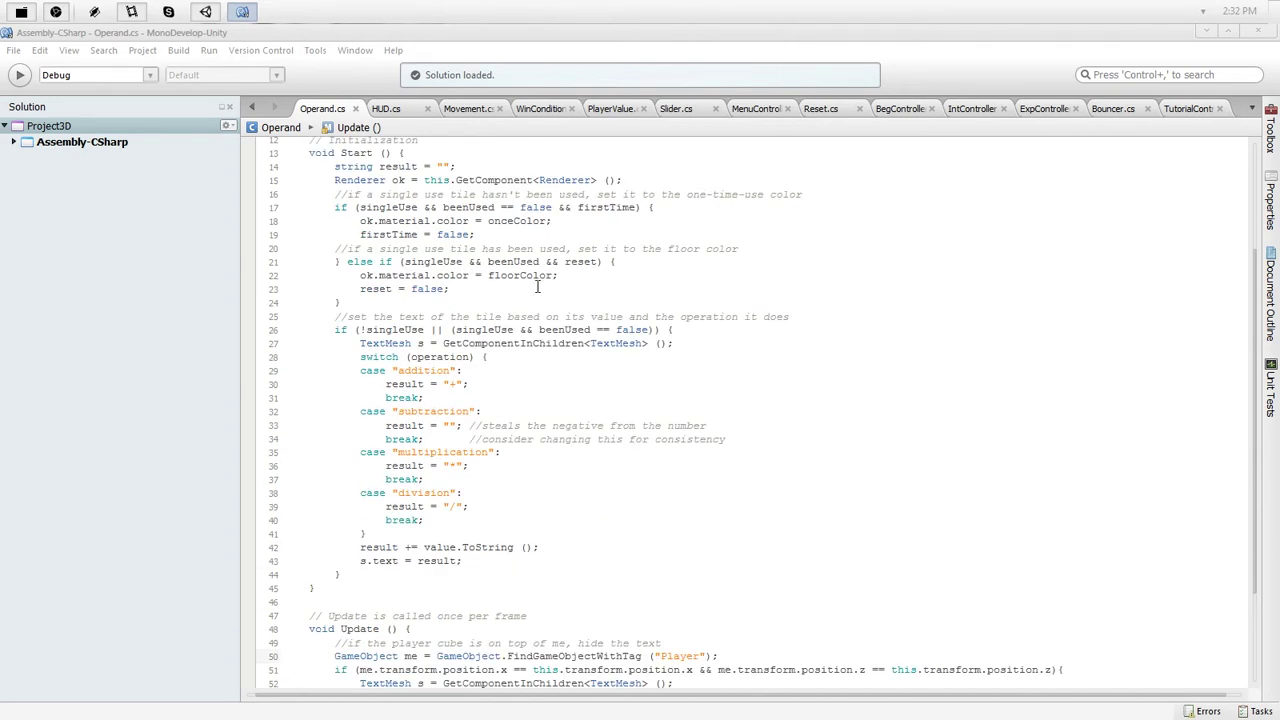
pyautogui.scroll(-3, 577, 360)
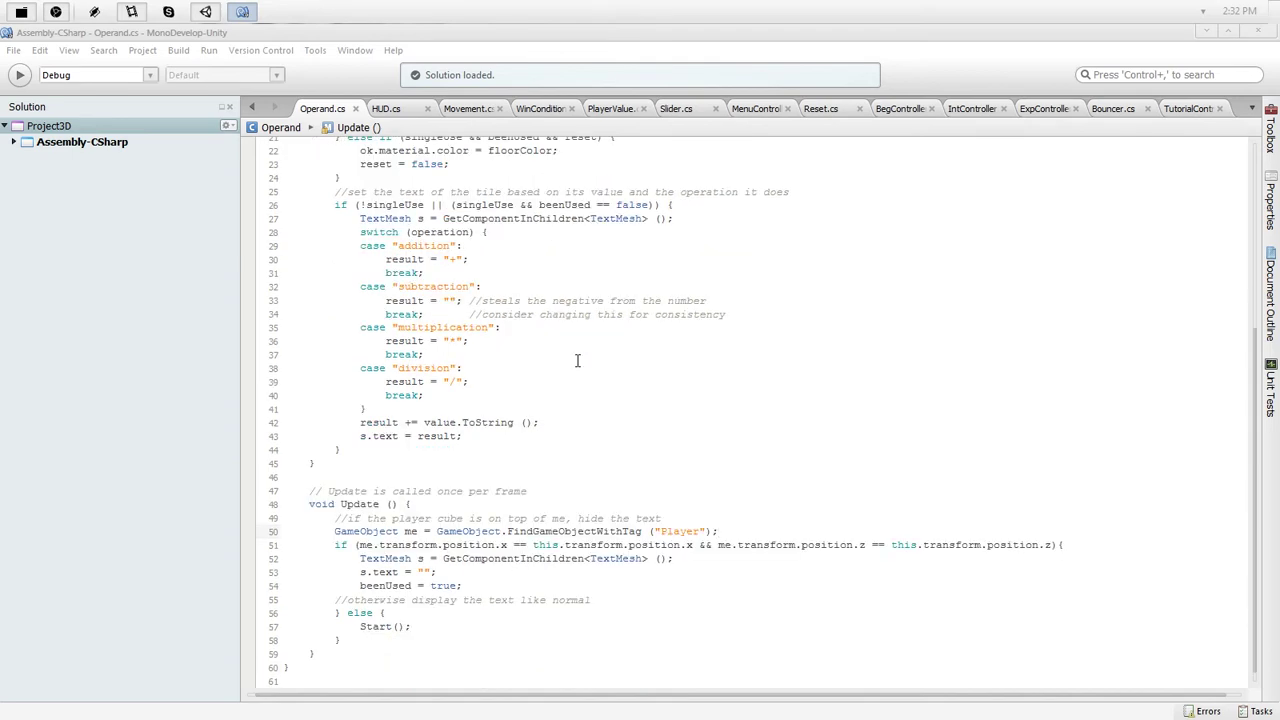
pyautogui.scroll(3, 577, 360)
pyautogui.scroll(4, 577, 360)
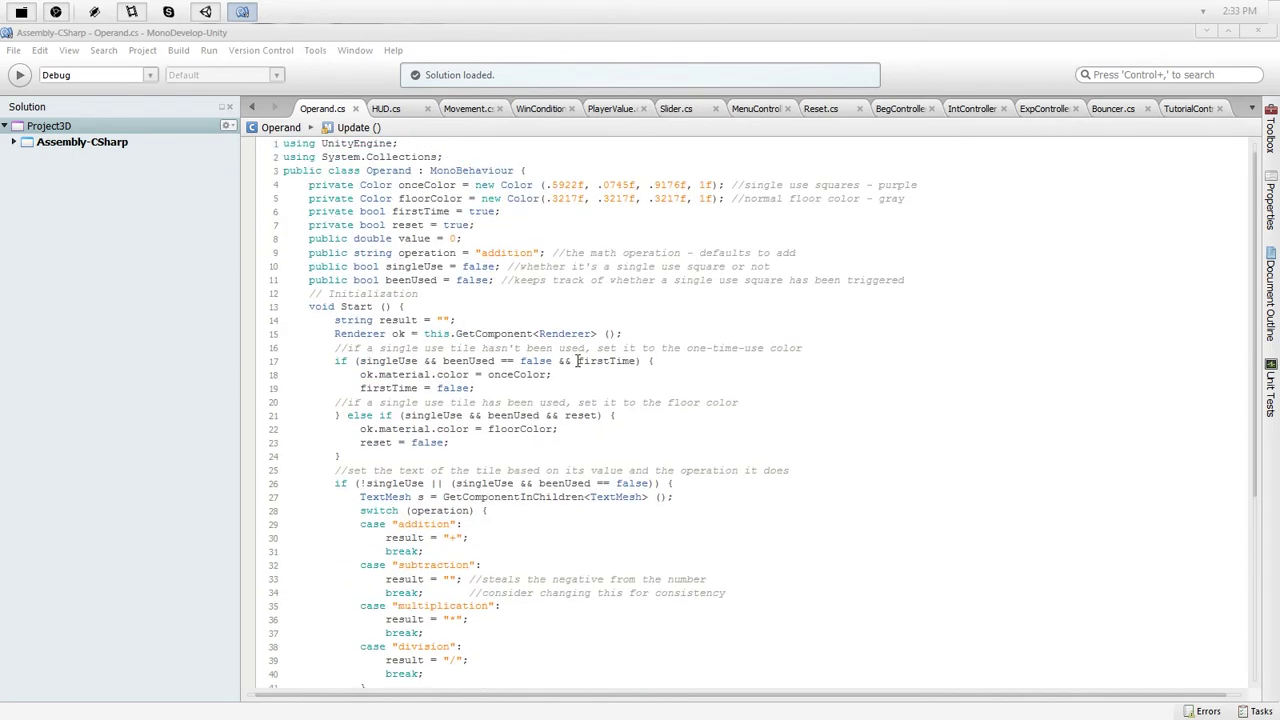
pyautogui.scroll(-3, 577, 360)
pyautogui.scroll(3, 577, 360)
# Glance at HUD.cs, then highlight Operand's value field declaration on line 8
pyautogui.click(390, 108)
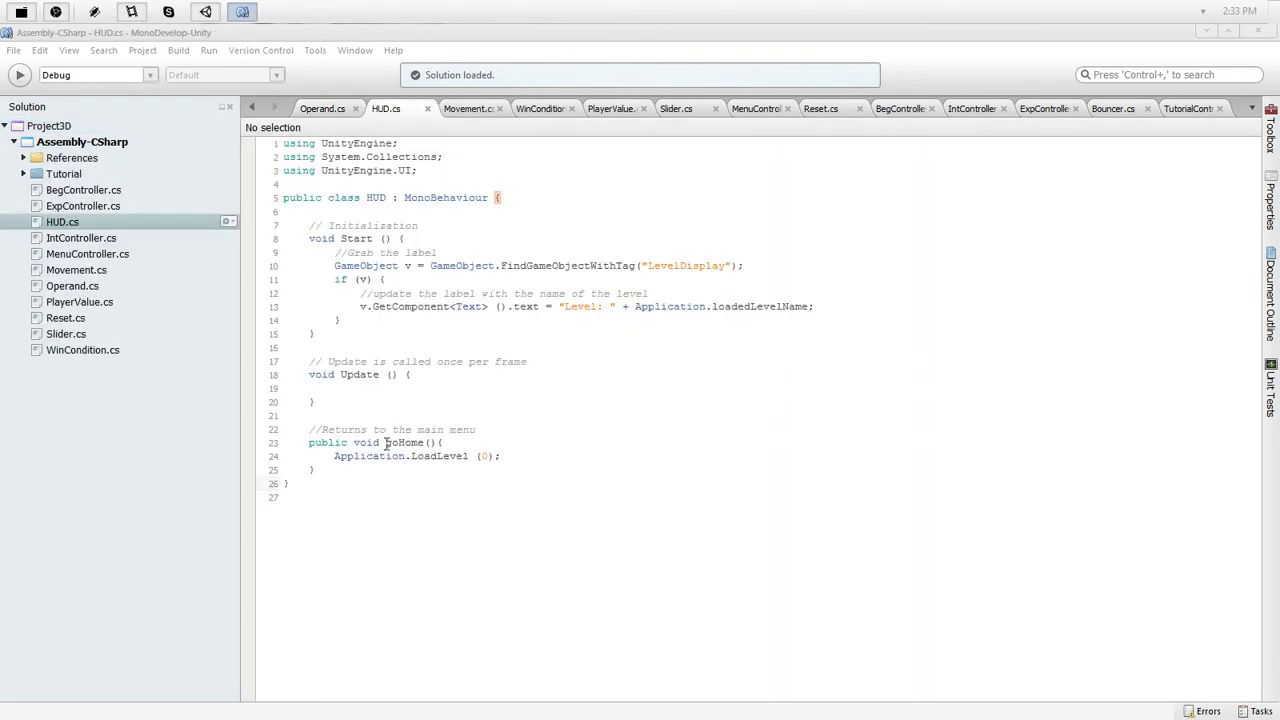
pyautogui.click(318, 110)
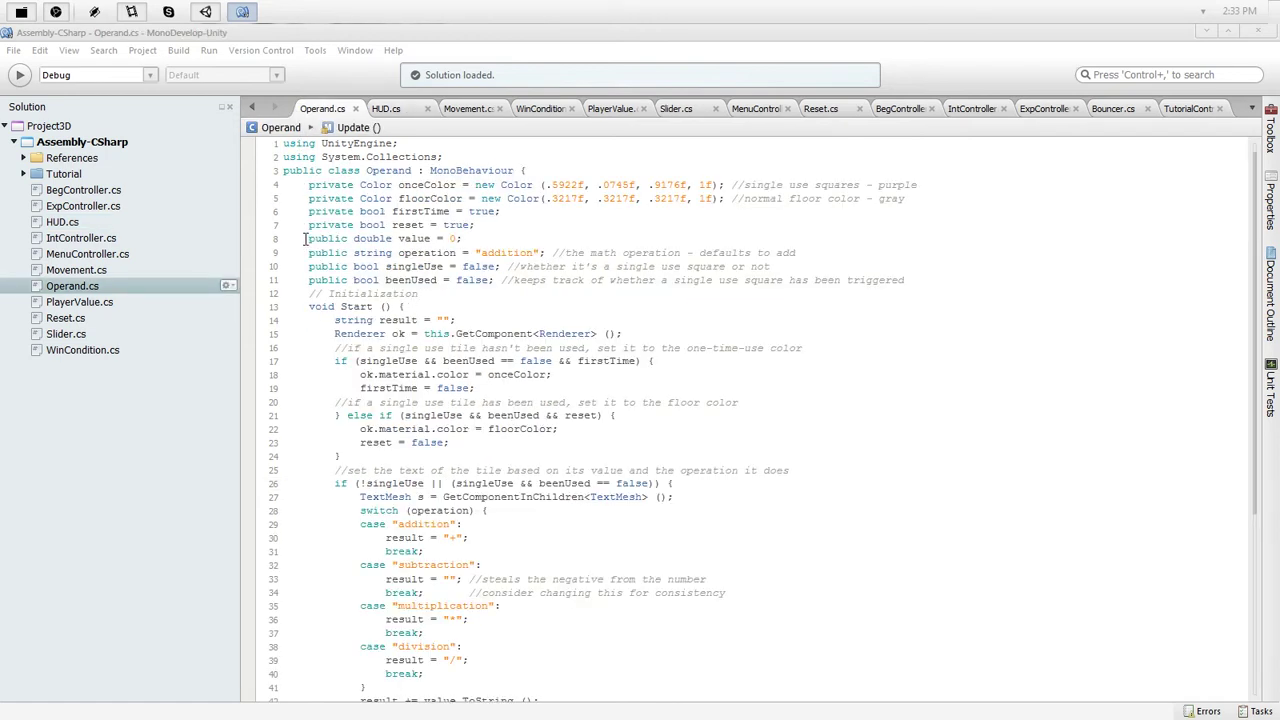
pyautogui.moveTo(309, 239); pyautogui.dragTo(508, 240)
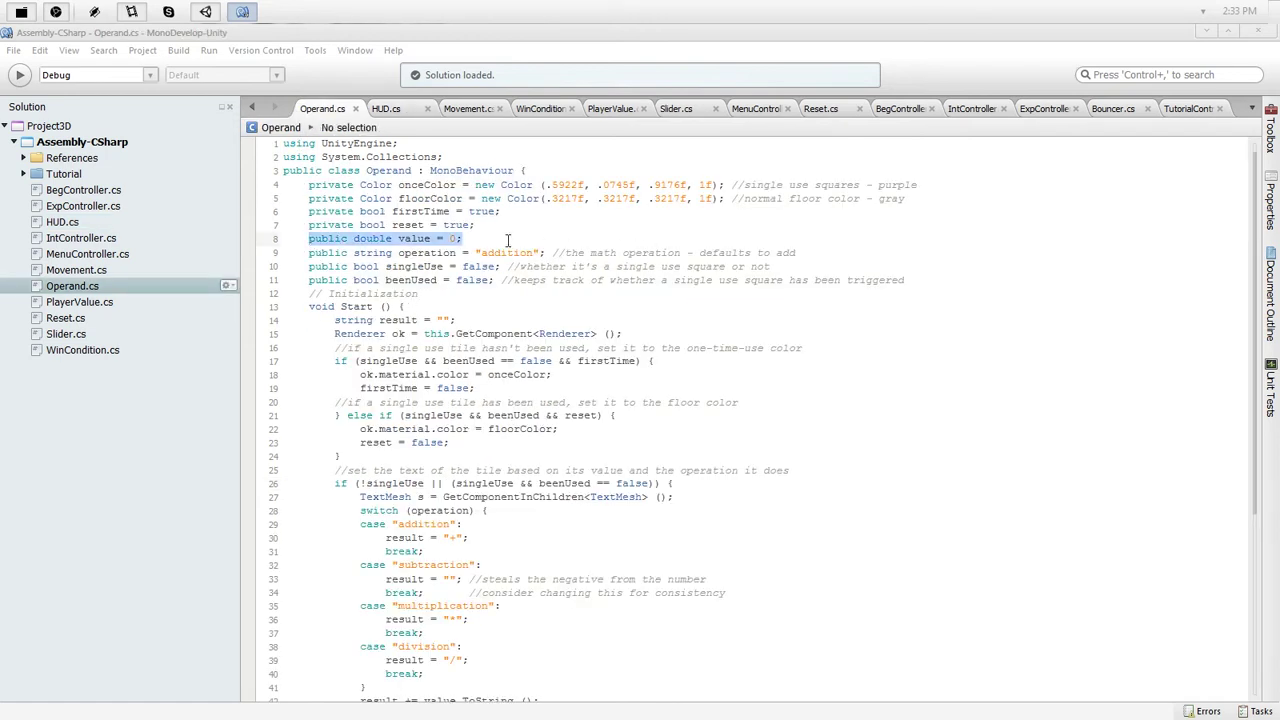
pyautogui.click(449, 238)
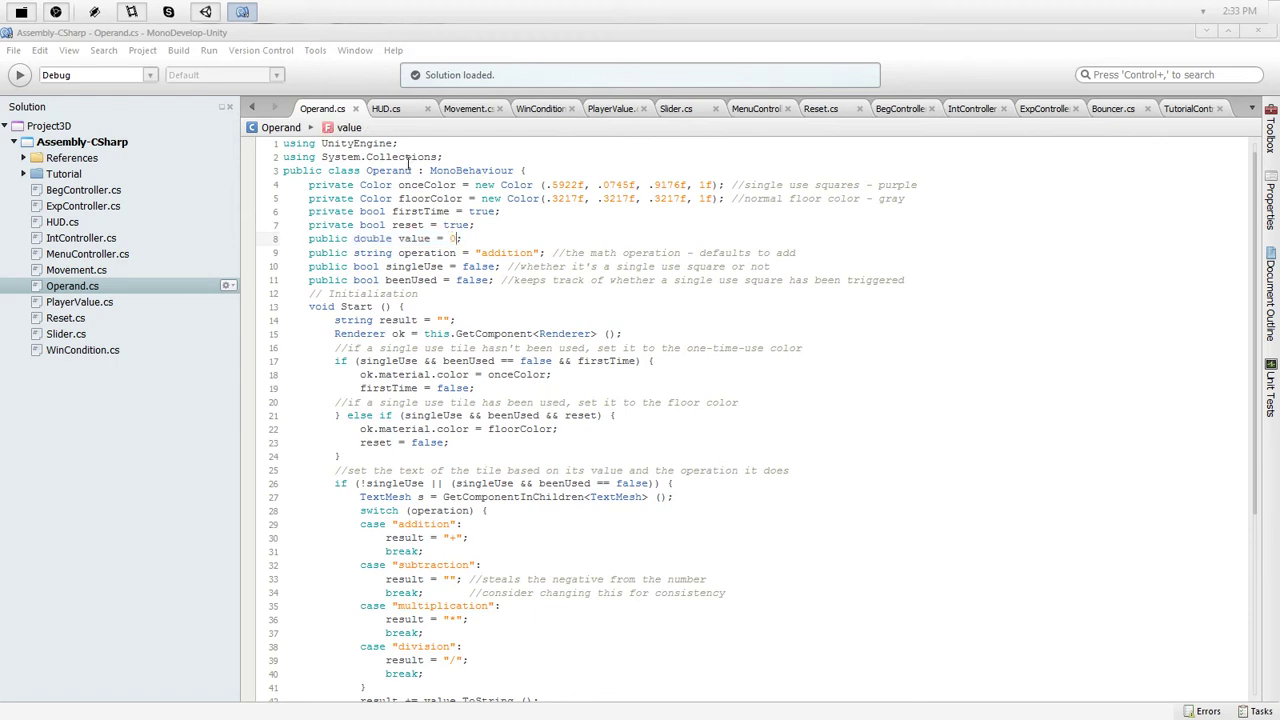
# Highlight HUD's goHome method on lines 23–25, then return to Operand.cs
pyautogui.click(403, 109)
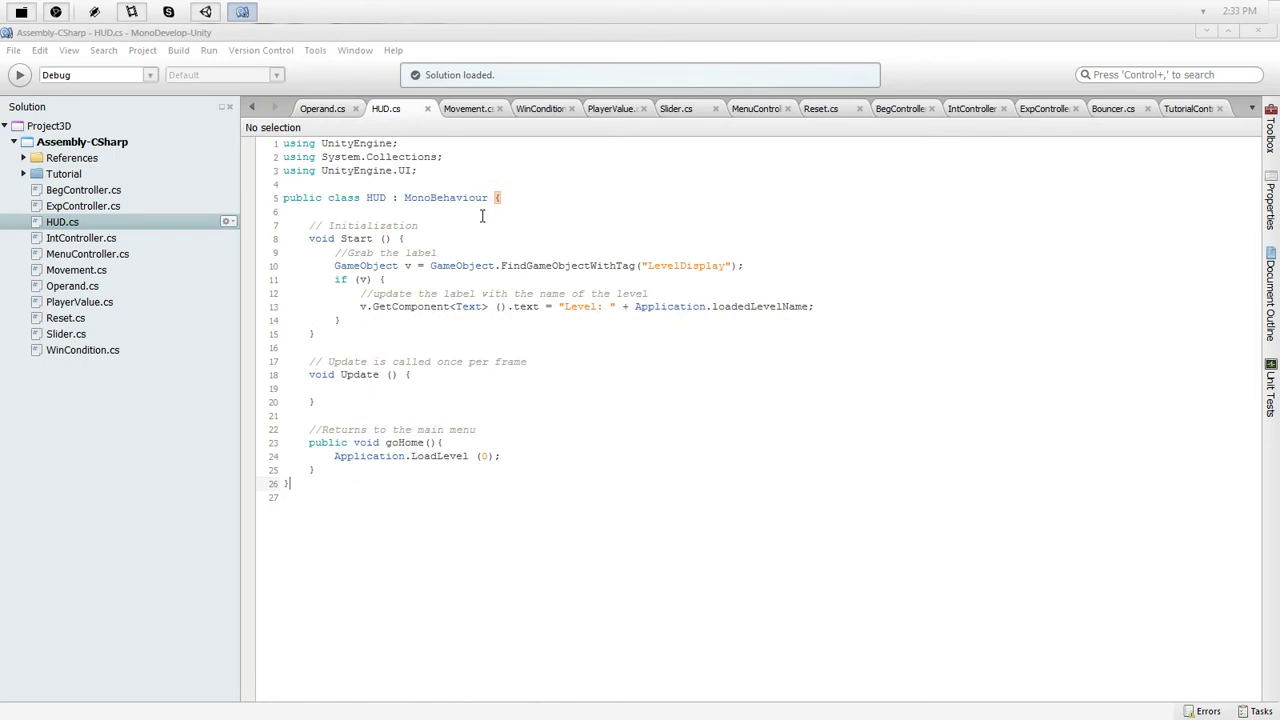
pyautogui.moveTo(305, 443); pyautogui.dragTo(345, 476)
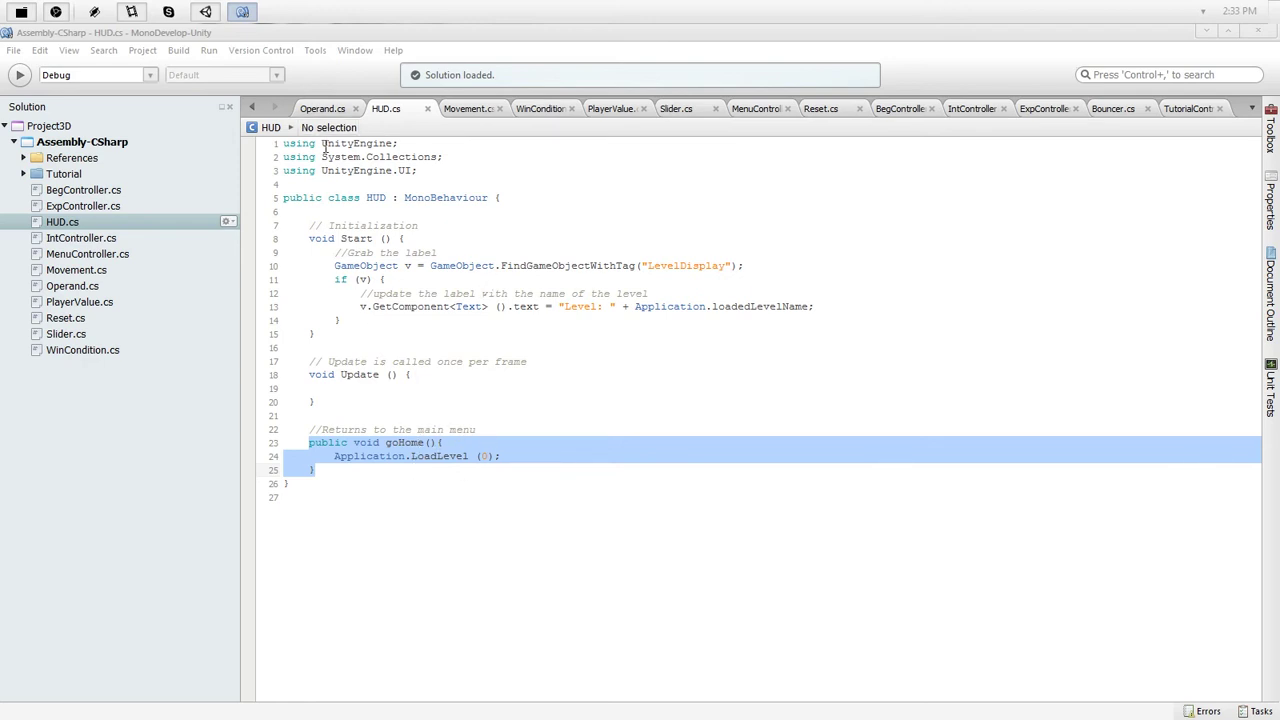
pyautogui.click(336, 110)
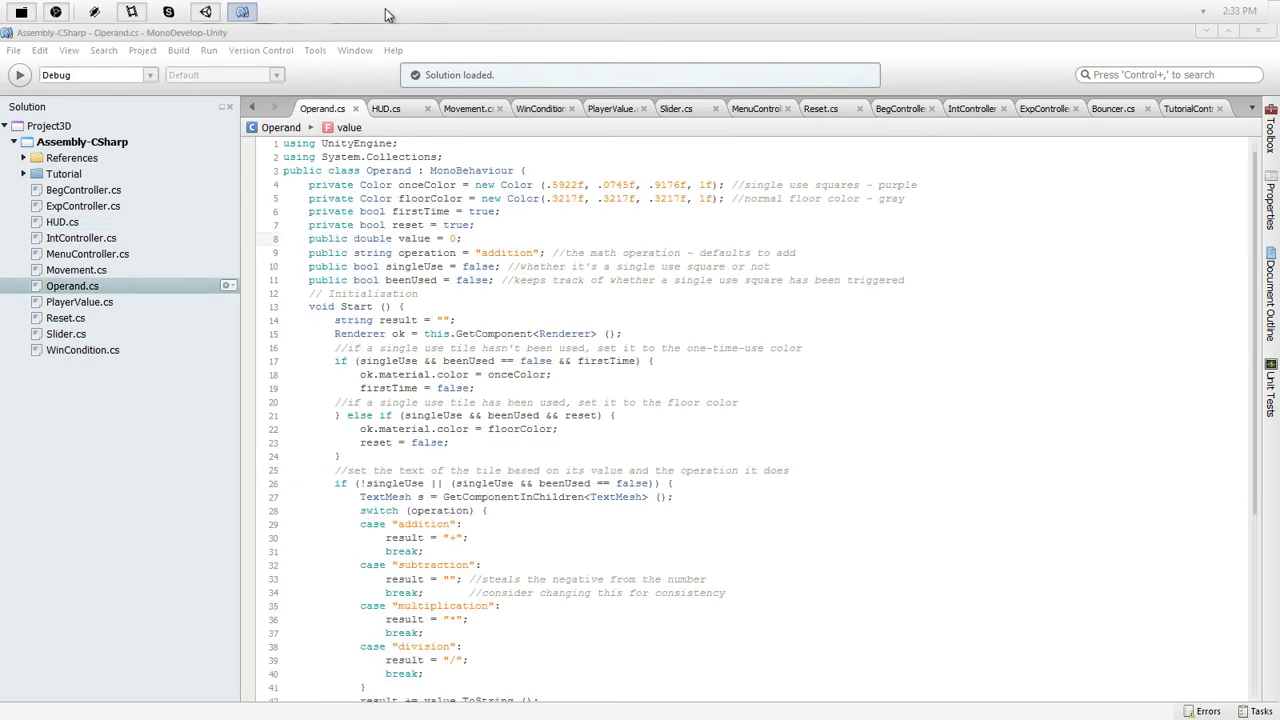
# Switch from Unity to the final build folder and launch final.exe
pyautogui.hotkey('alt', 'Tab')
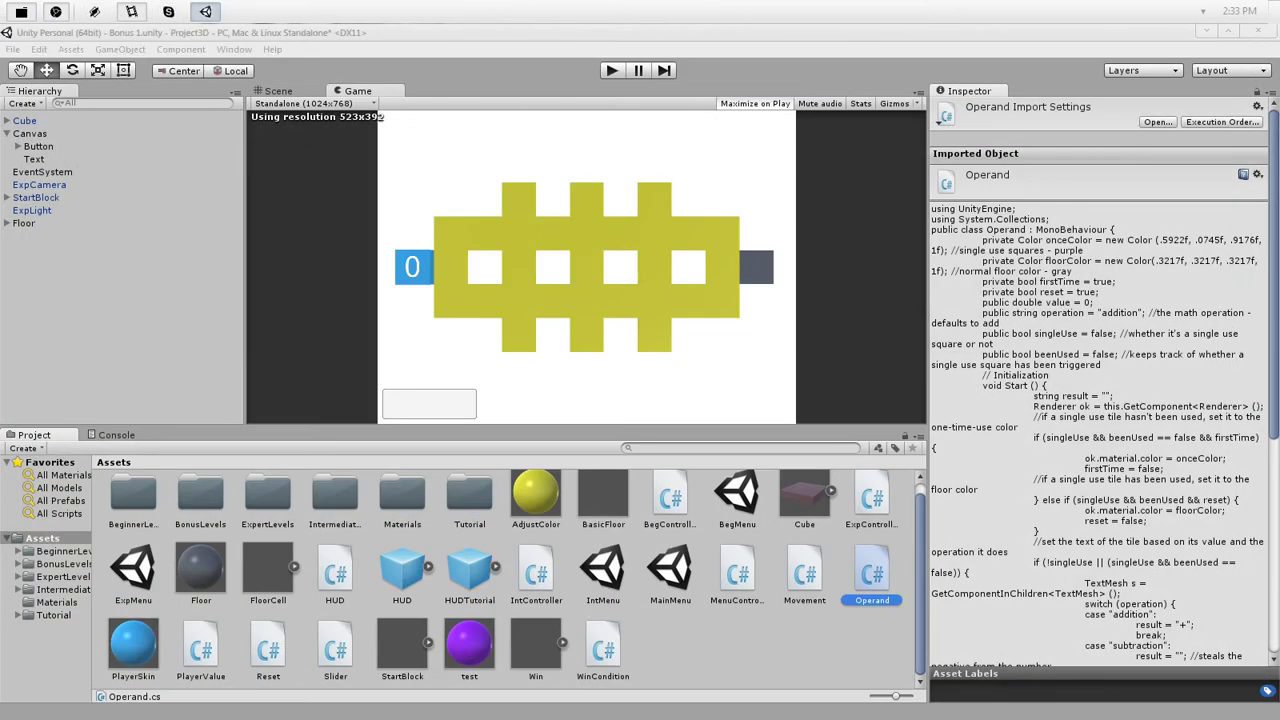
pyautogui.hotkey('alt', 'Tab')
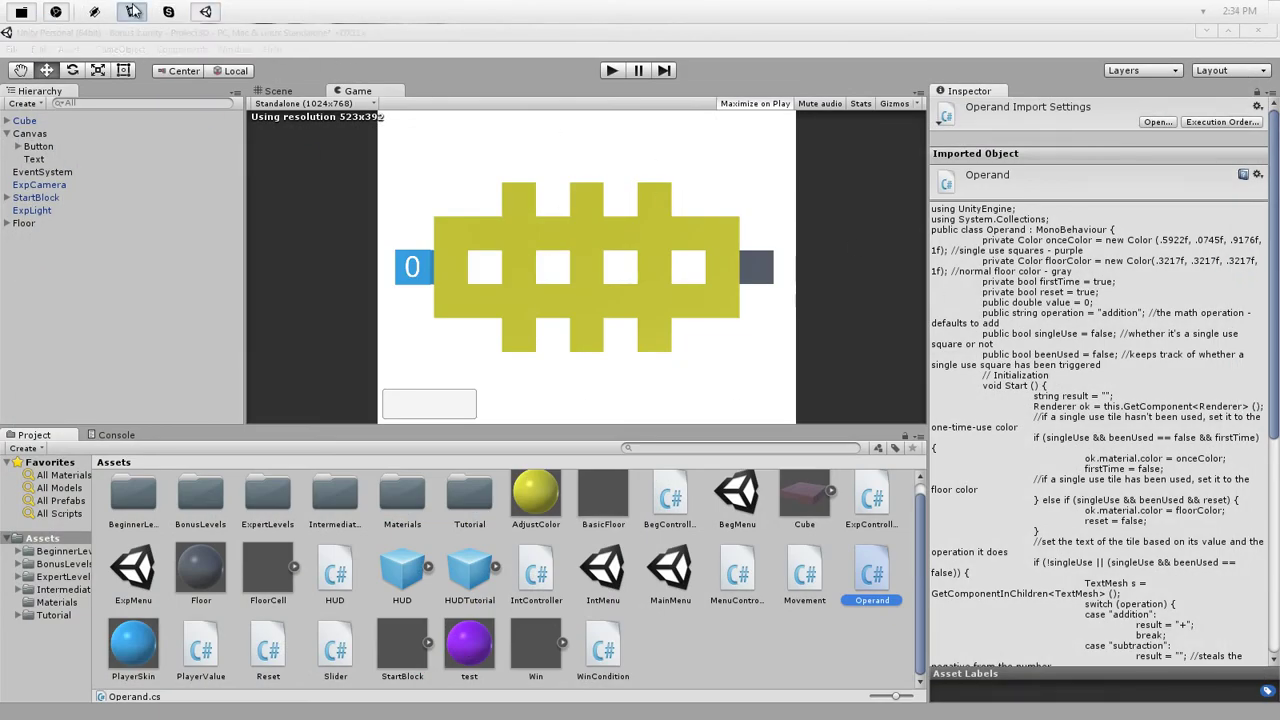
pyautogui.click(21, 11)
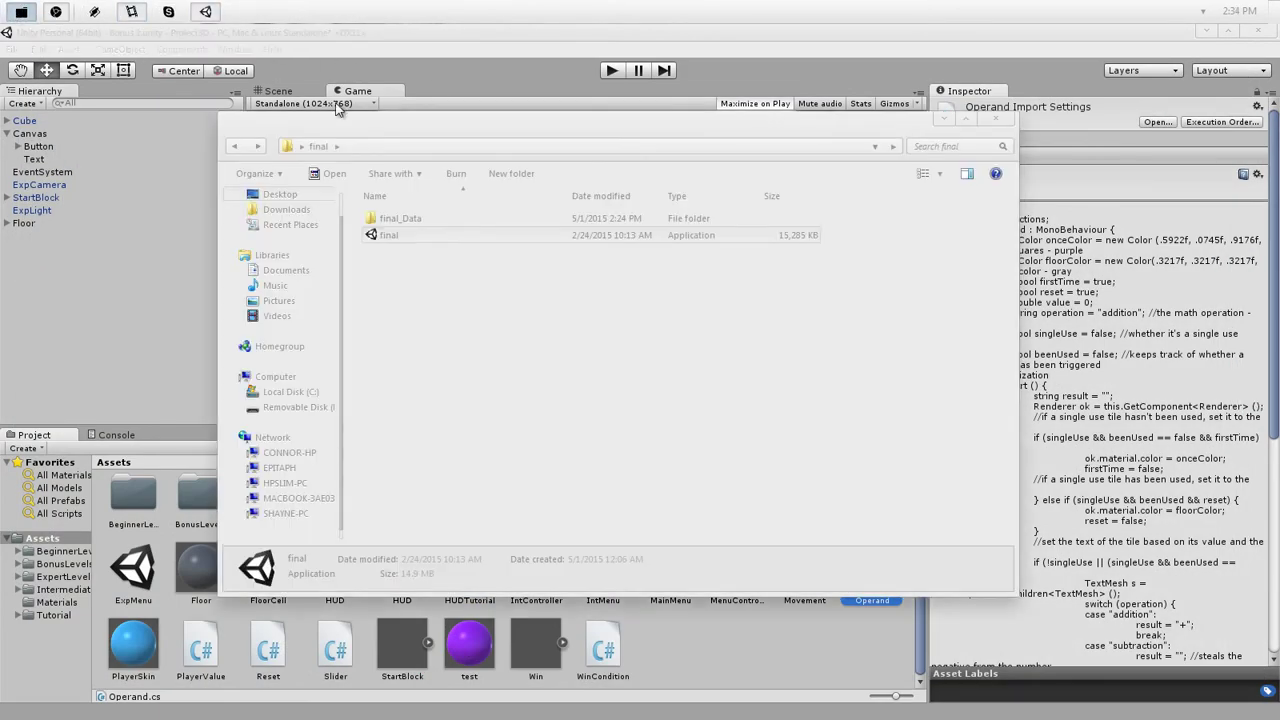
pyautogui.doubleClick(543, 237)
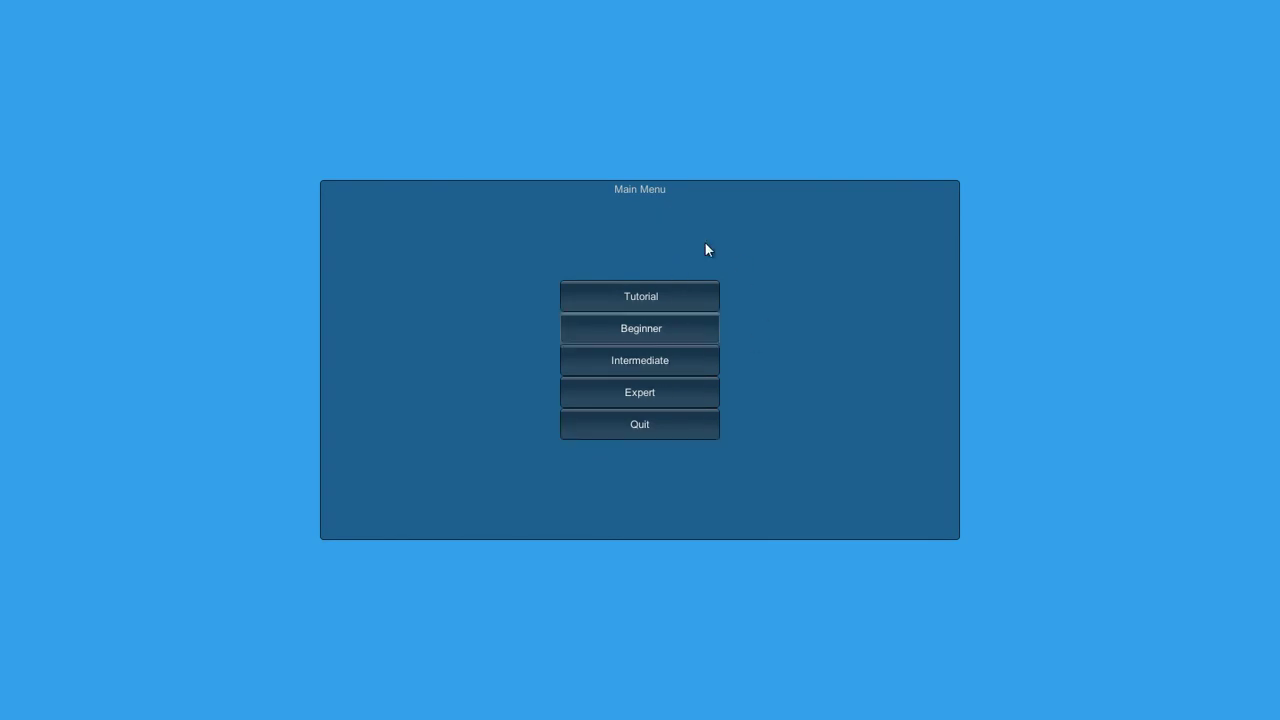
pyautogui.click(675, 366)
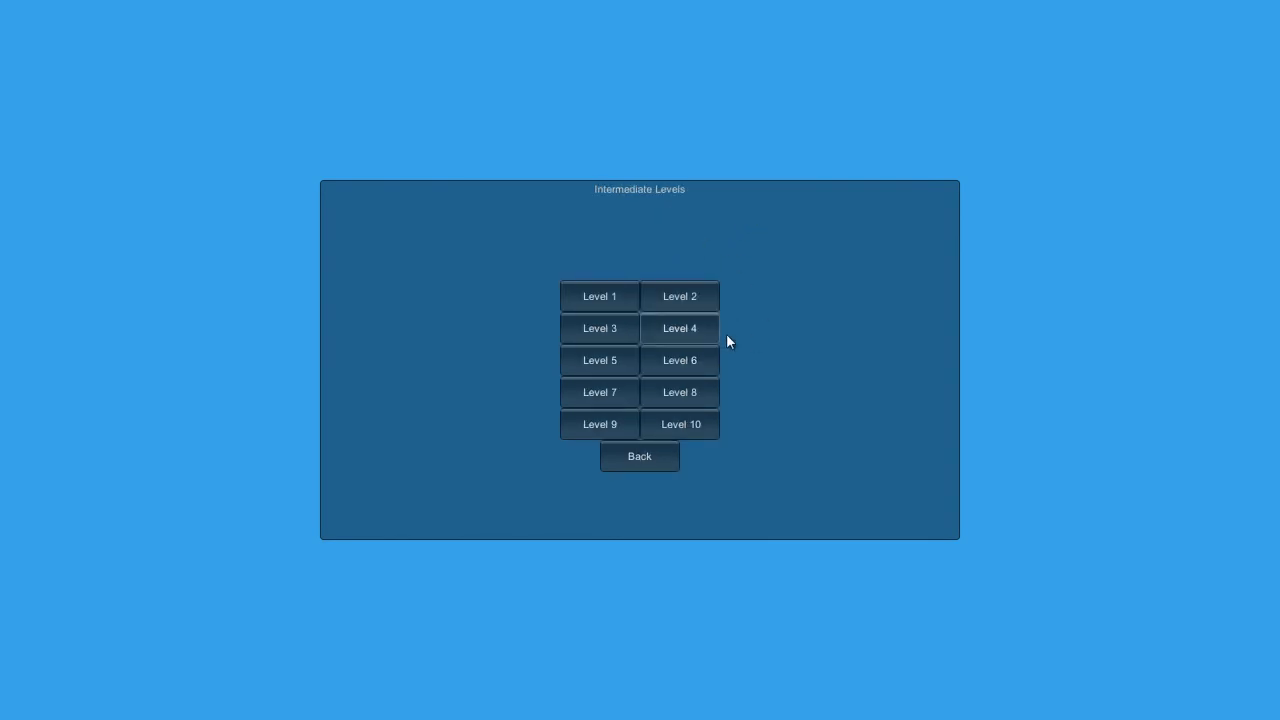
pyautogui.click(678, 391)
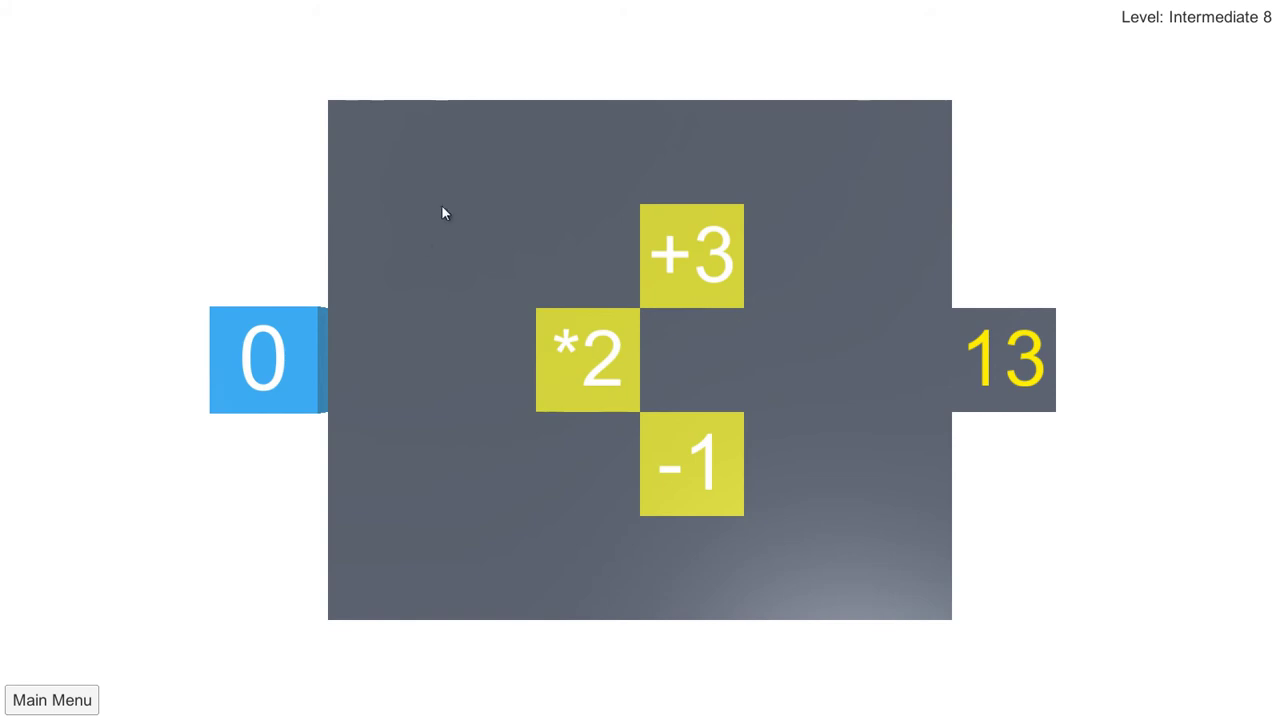
pyautogui.moveTo(349, 345)
pyautogui.mouseDown()
pyautogui.moveTo(460, 171)
pyautogui.moveTo(784, 163)
pyautogui.moveTo(783, 276)
pyautogui.mouseUp()
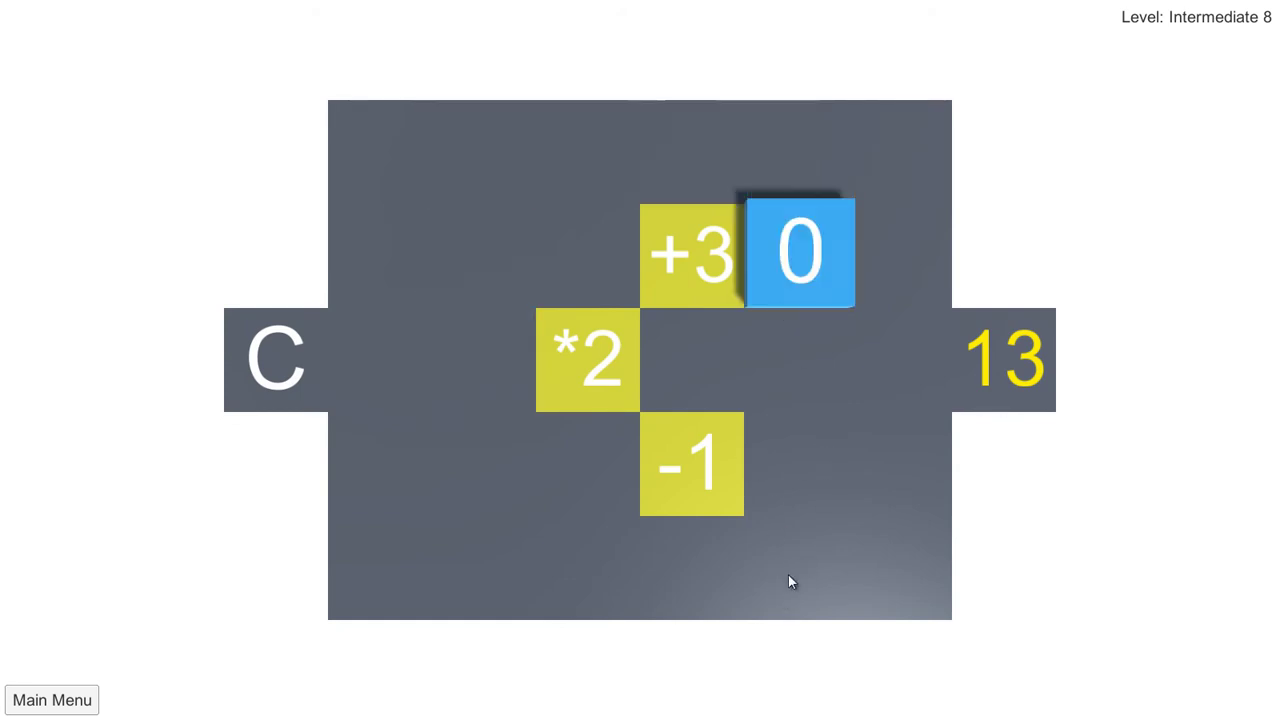
pyautogui.moveTo(788, 582)
pyautogui.mouseDown()
pyautogui.moveTo(580, 586)
pyautogui.moveTo(405, 556)
pyautogui.mouseUp()
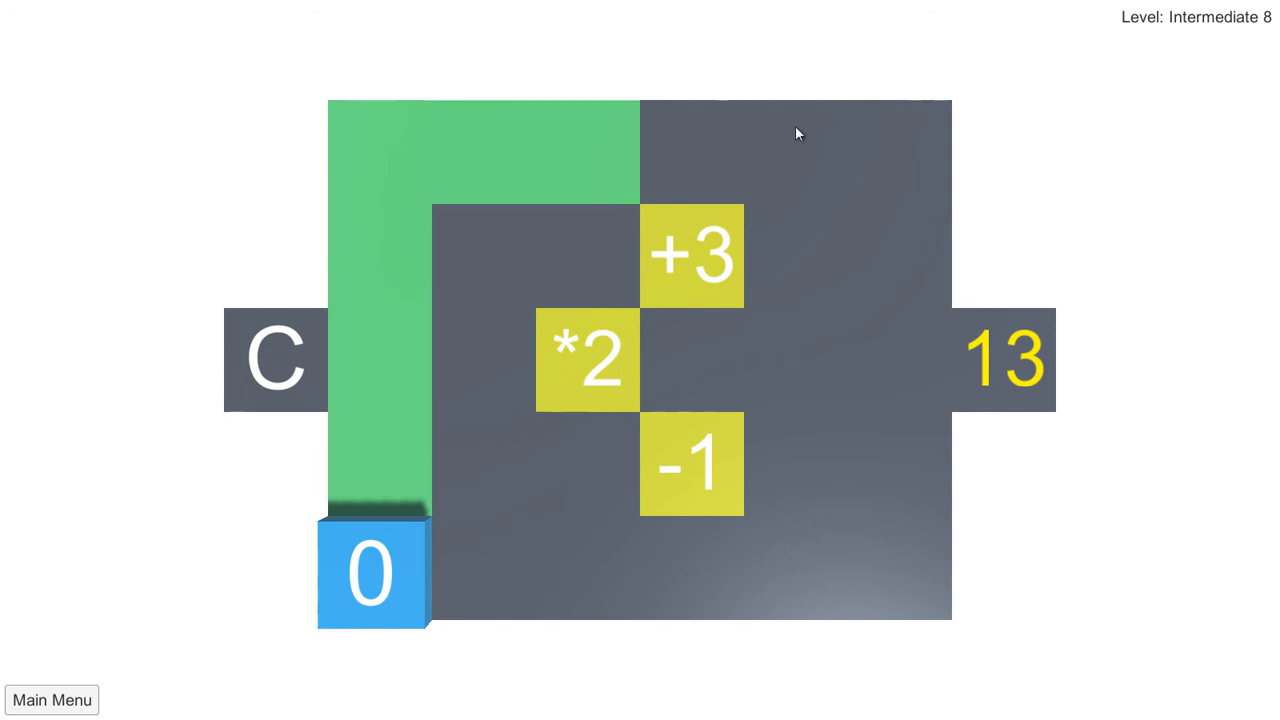